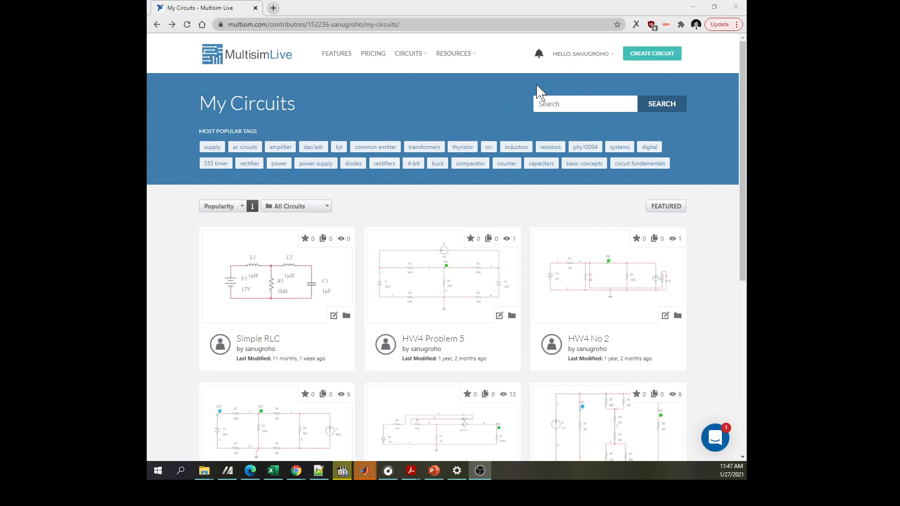
Create a new blank circuit from the My Circuits page.
scroll(422, 272, "down", 2)
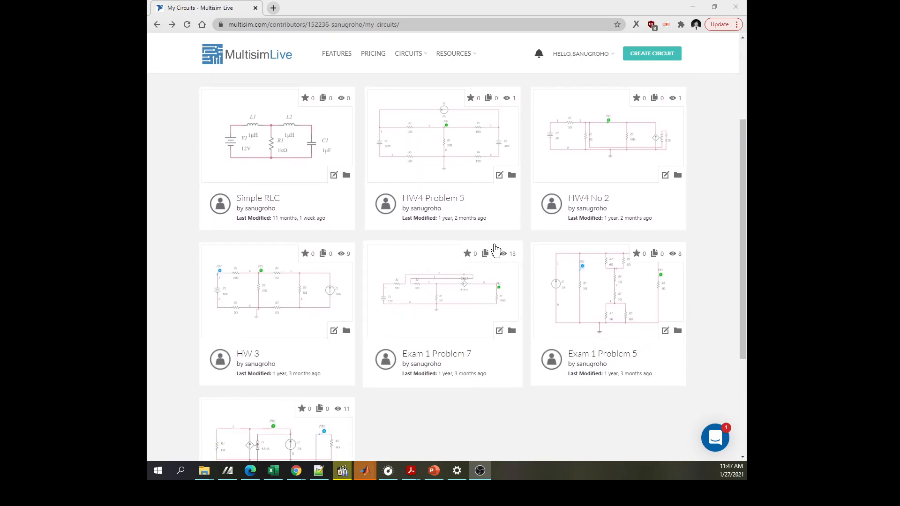
scroll(539, 261, "up", 3)
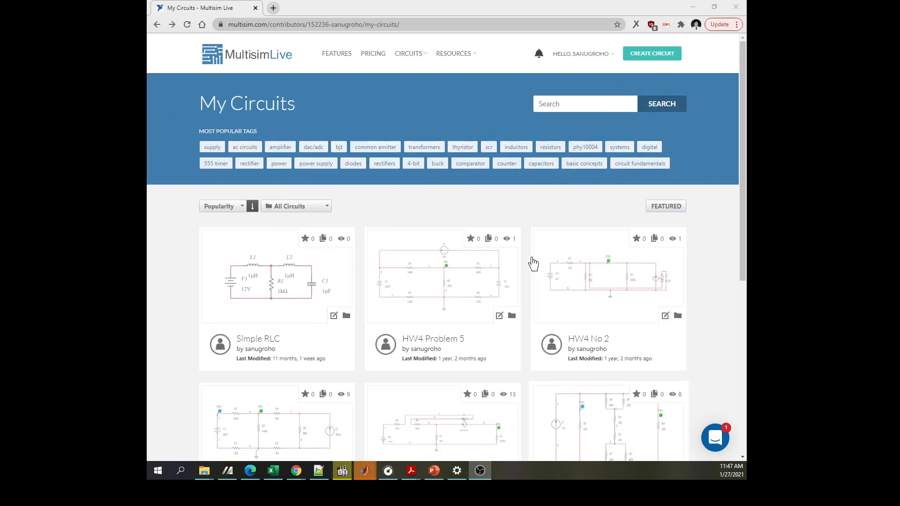
left_click(665, 59)
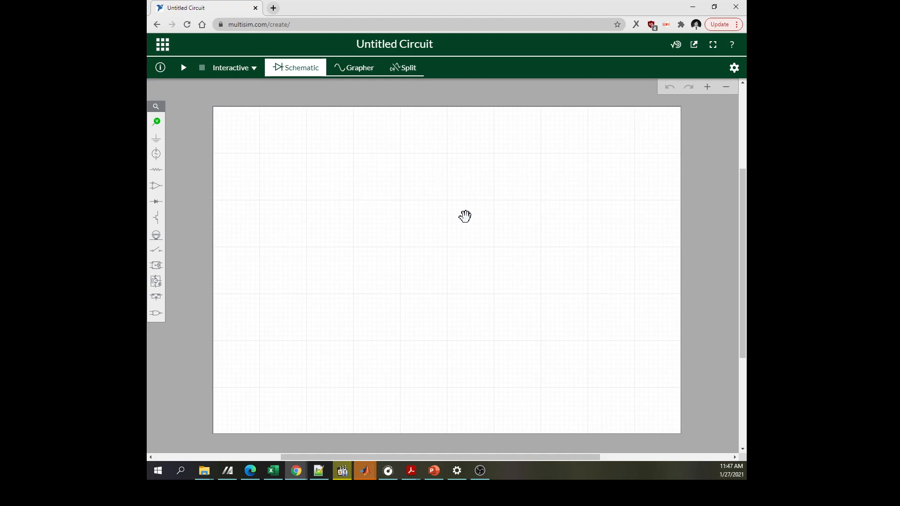
Examine the component categories: analysis and annotation, sources, passive, modeling blocks and schematic connectors.
left_click(157, 121)
left_click(158, 123)
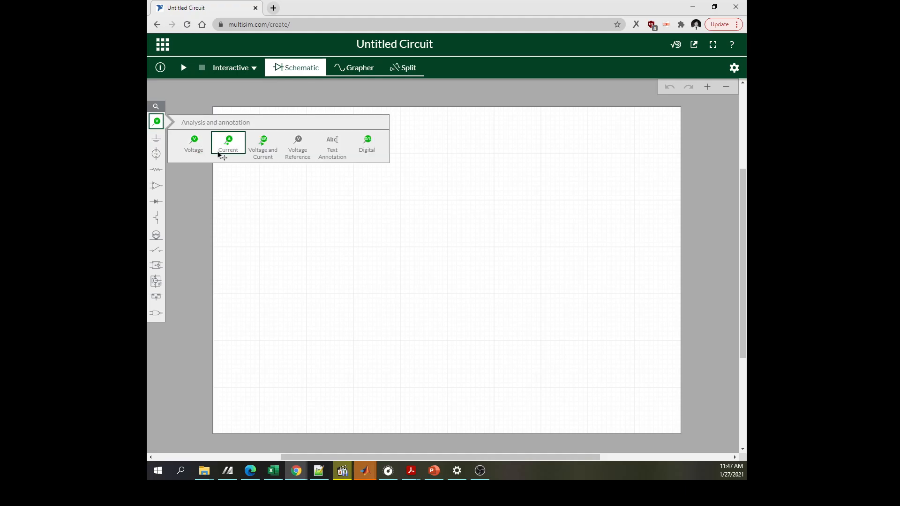
left_click(156, 153)
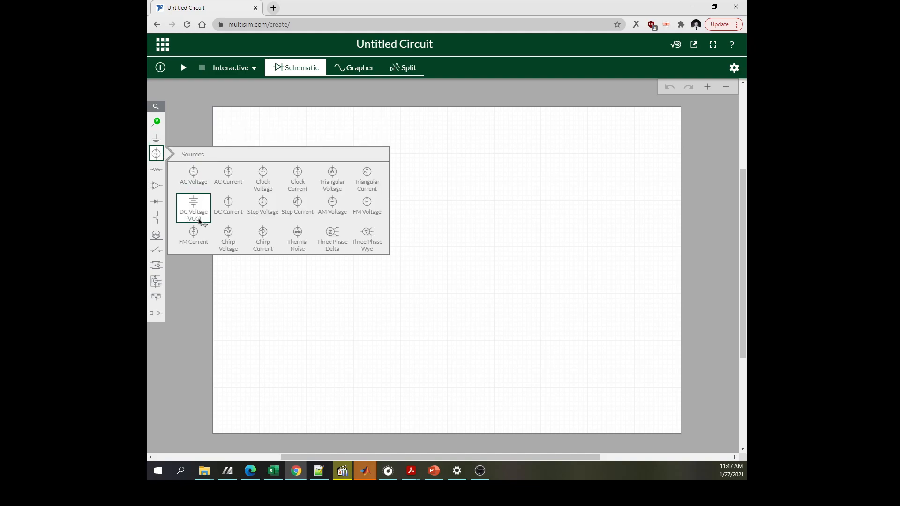
left_click(157, 171)
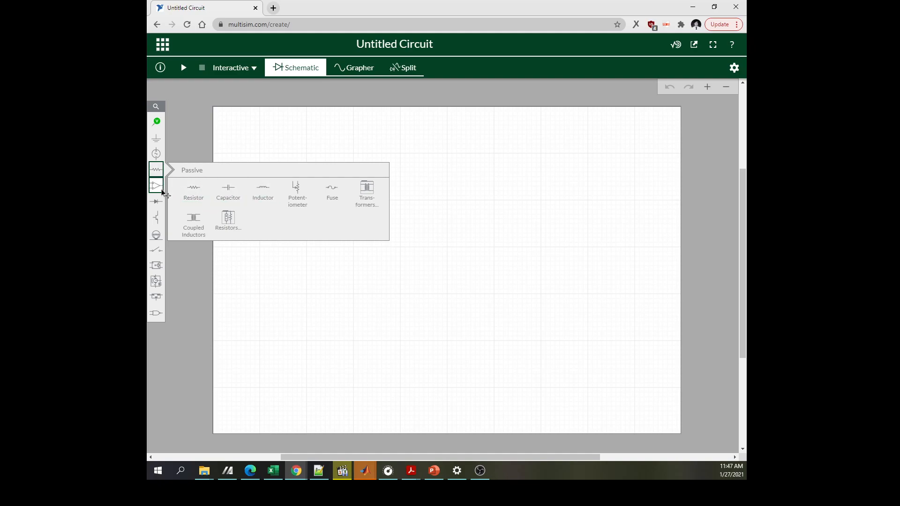
left_click(156, 265)
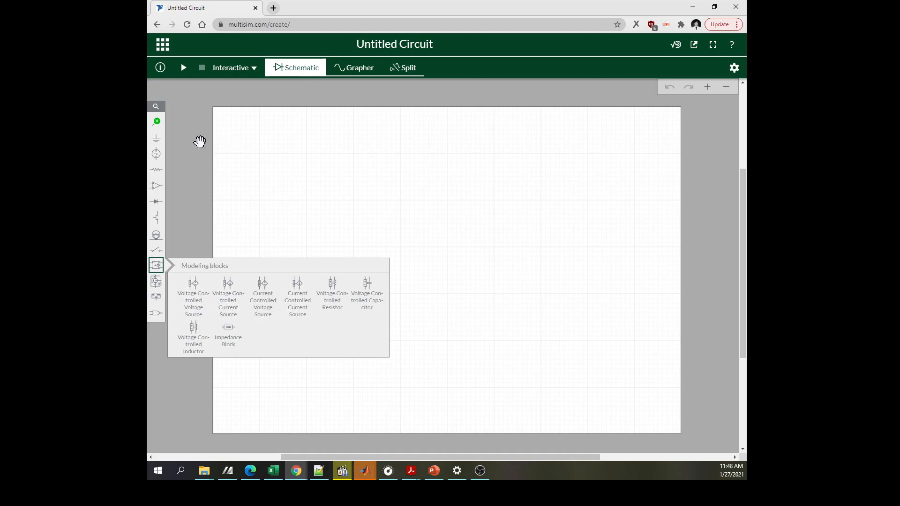
left_click(156, 137)
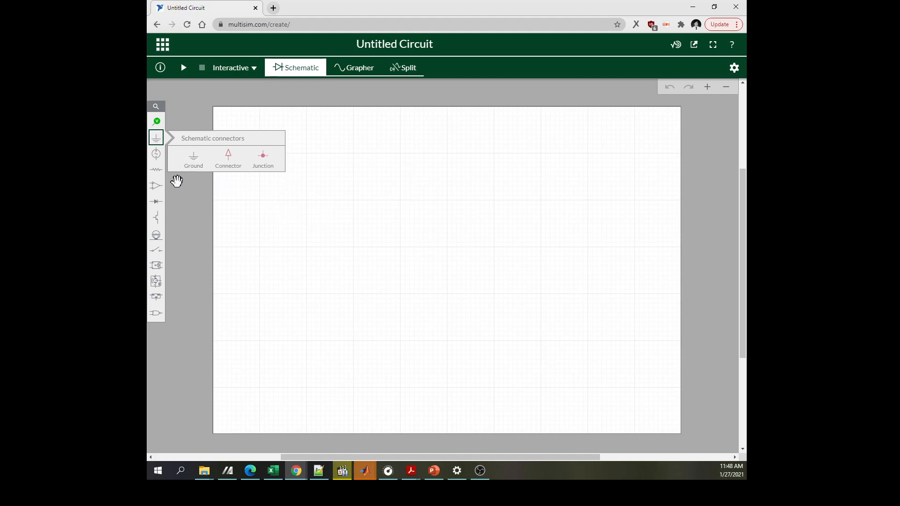
mouse_move(157, 176)
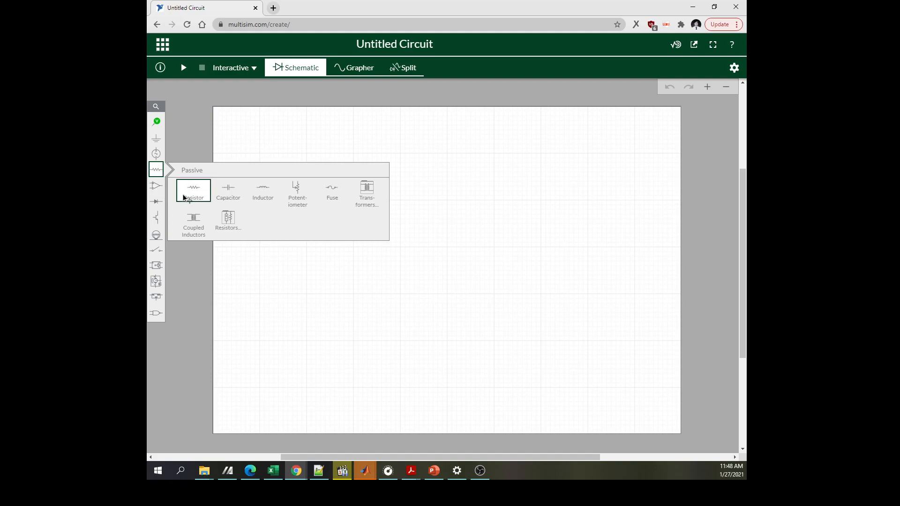
Place a DC voltage source in the left half of the sheet and set its DC magnitude to 3 V.
mouse_move(157, 155)
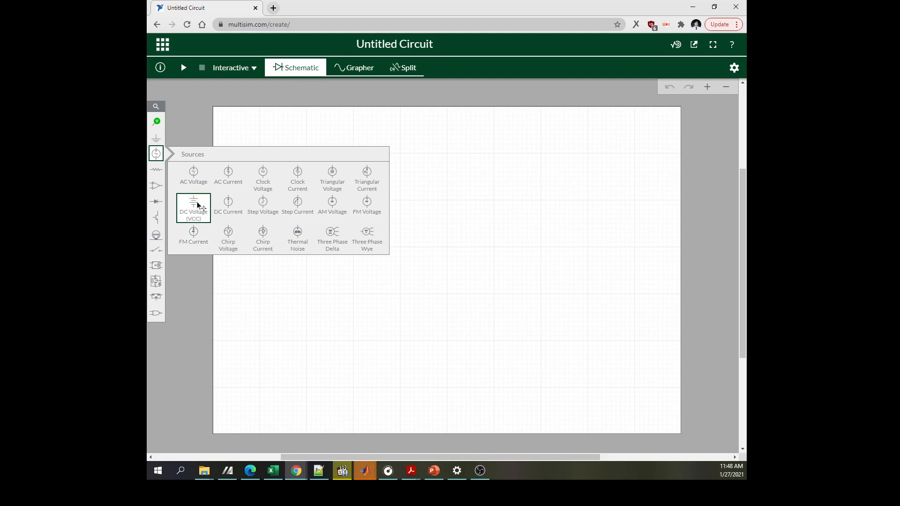
left_click_drag(191, 207, 334, 229)
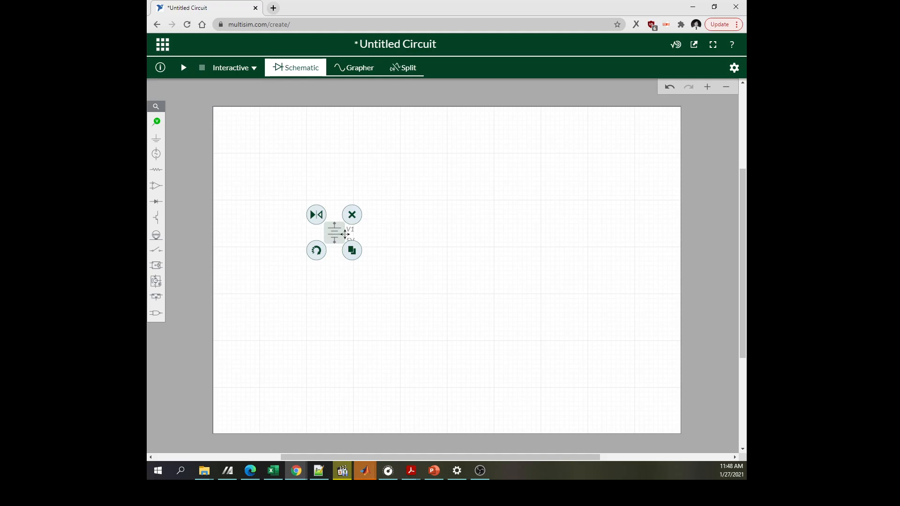
left_click(372, 232)
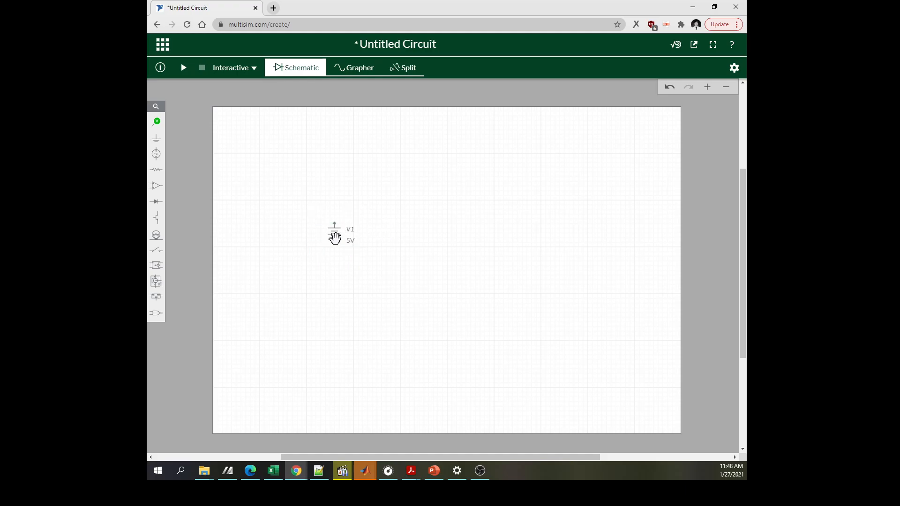
double_click(335, 233)
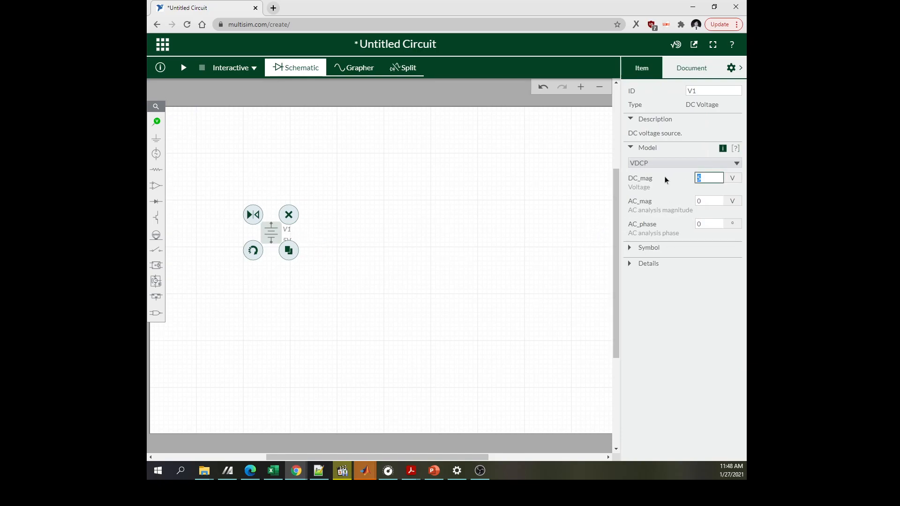
type("3")
left_click(455, 221)
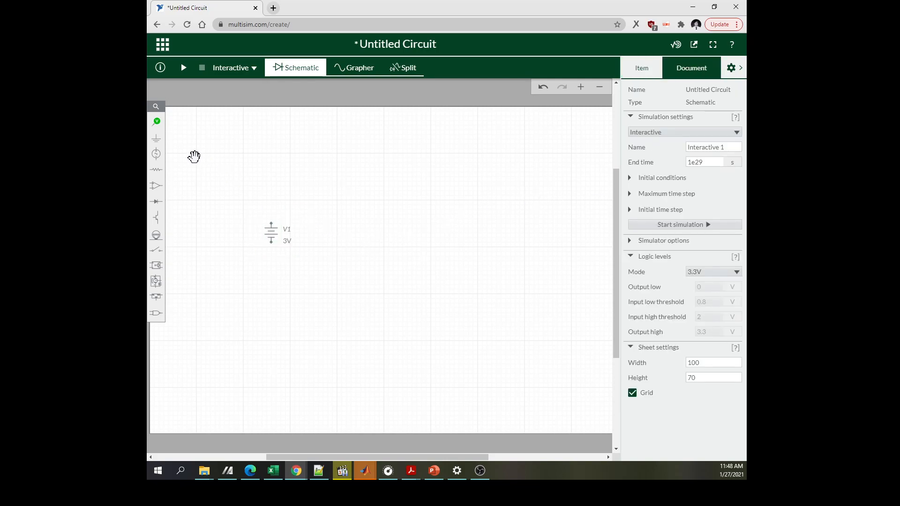
Place a resistor just right of the voltage source and rotate it to vertical.
left_click(156, 170)
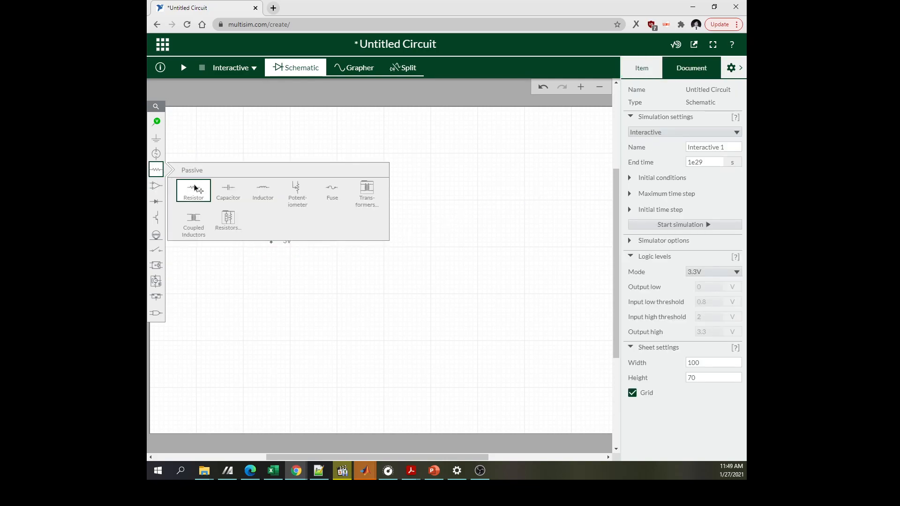
left_click(193, 189)
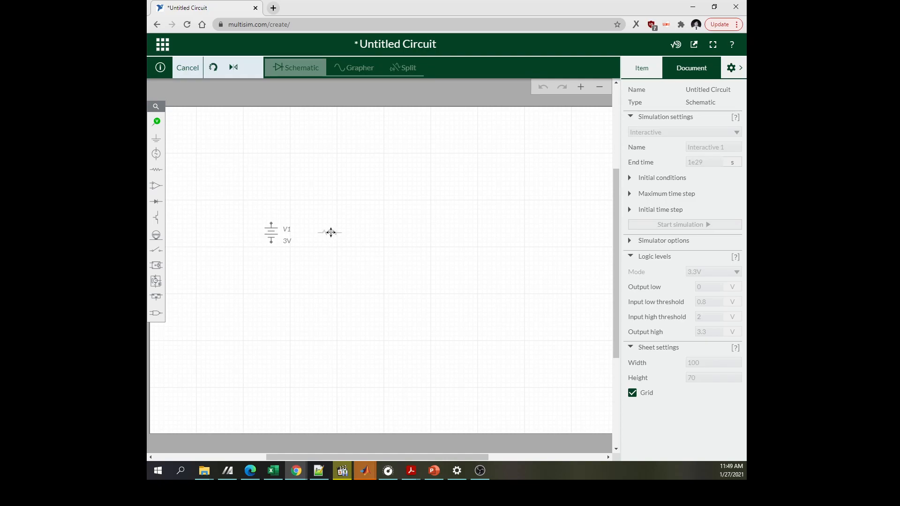
left_click(331, 233)
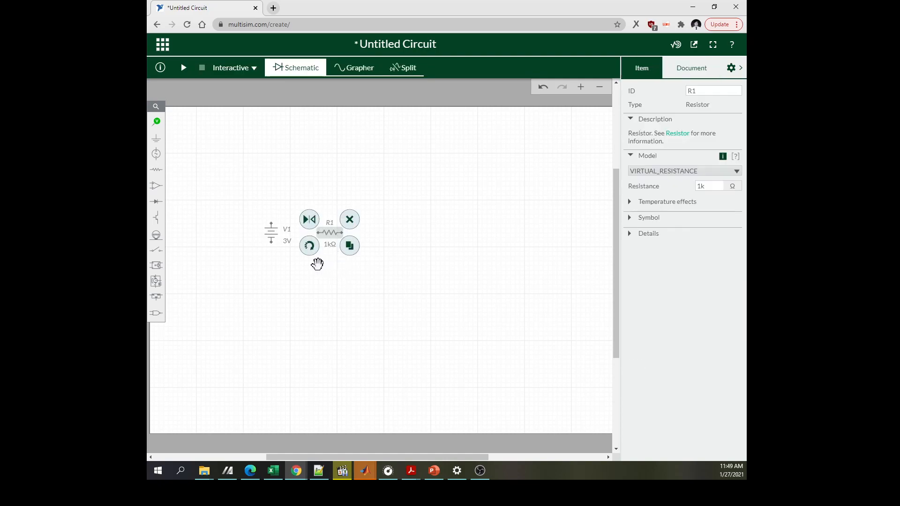
left_click(310, 245)
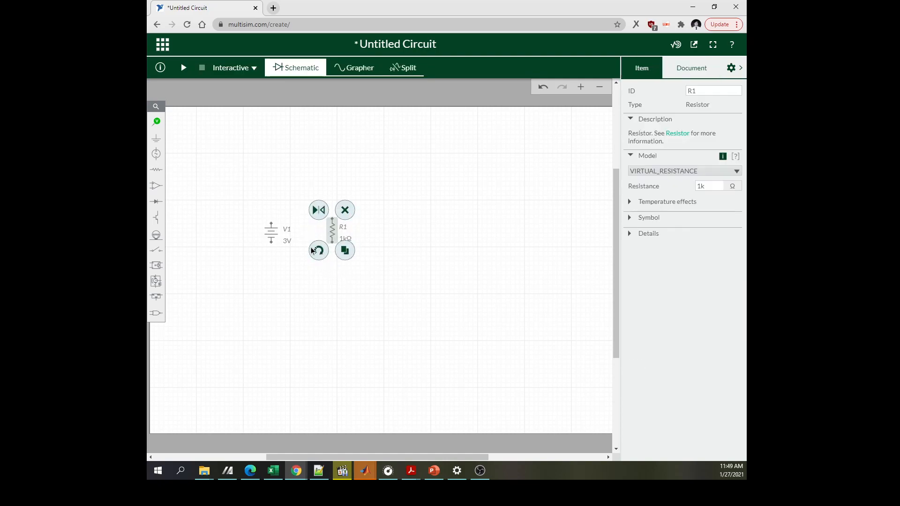
Place a second resistor to the right of R1 and rotate it to vertical.
left_click(156, 169)
left_click(193, 189)
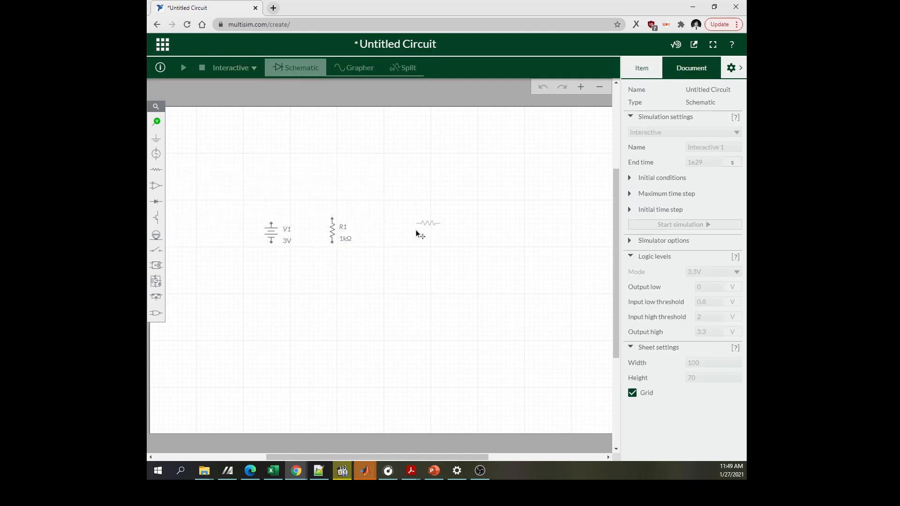
left_click(381, 232)
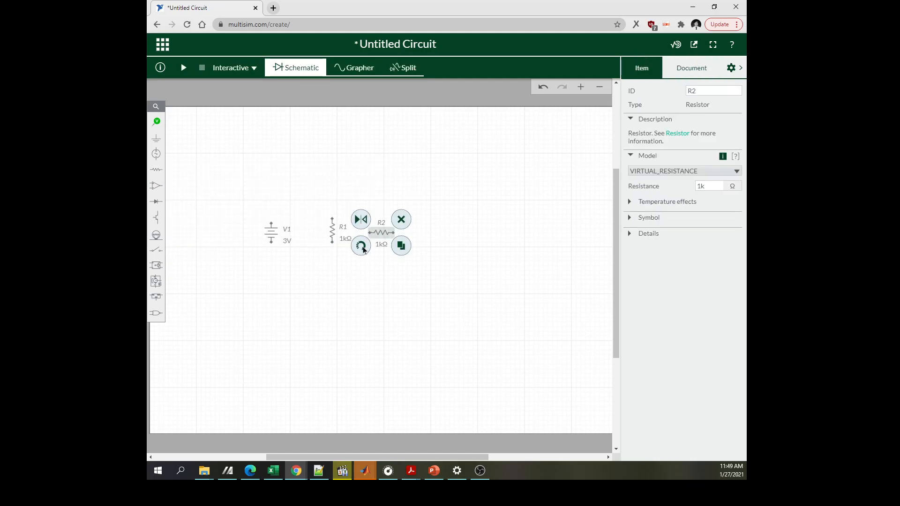
left_click(361, 246)
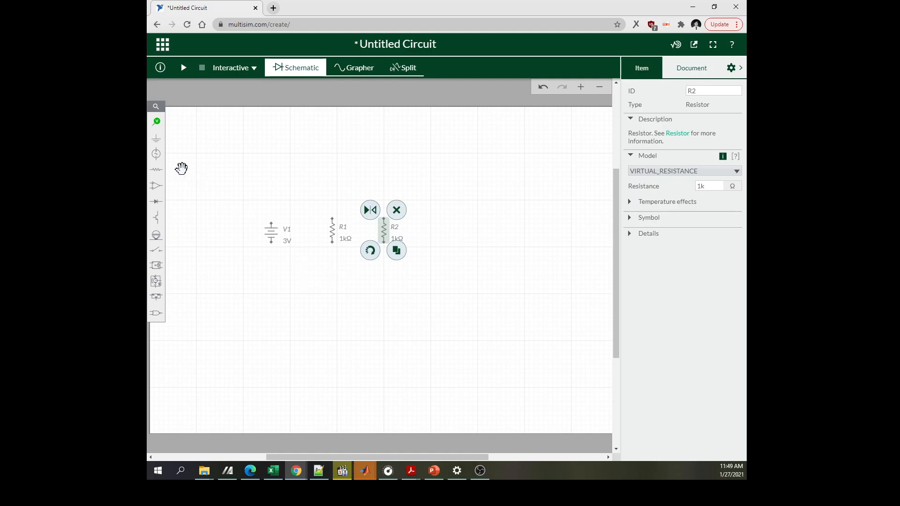
Place a third resistor horizontally below R1.
left_click(152, 172)
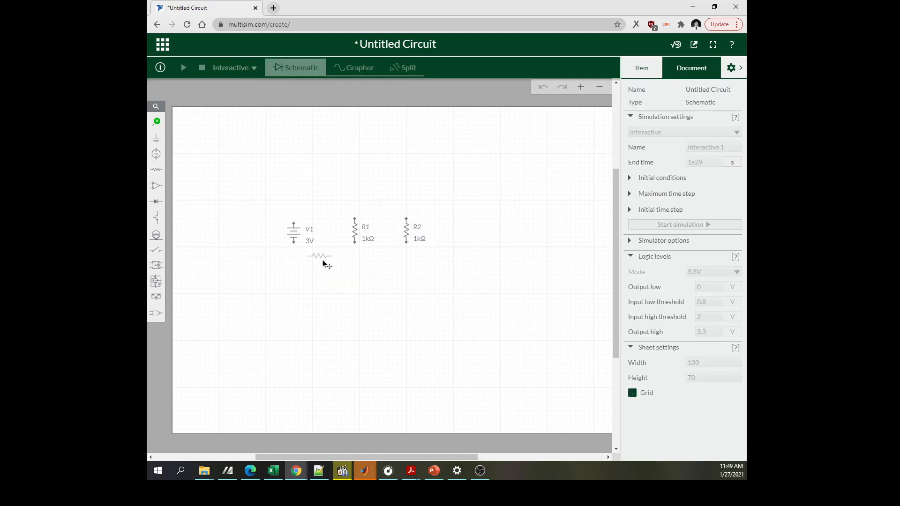
left_click(349, 279)
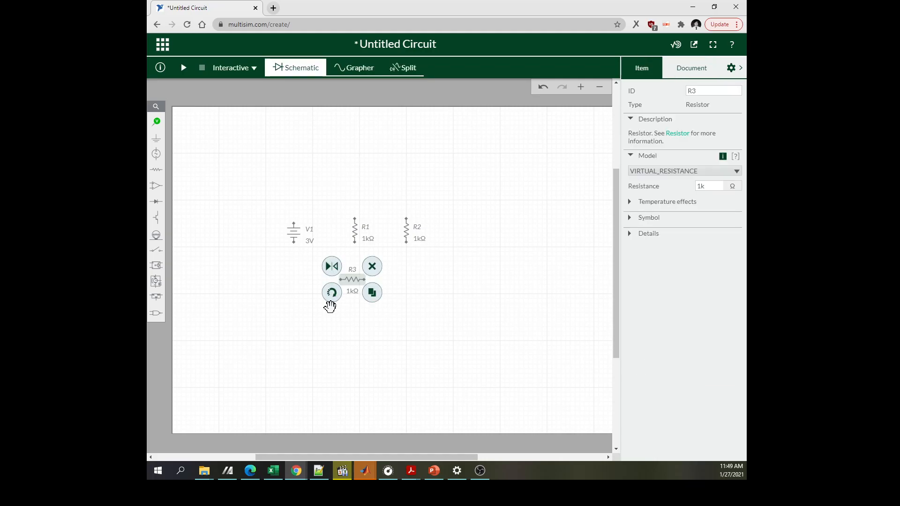
left_click(331, 305)
Set the resistance of R1 to 400 Ω.
left_click(367, 240)
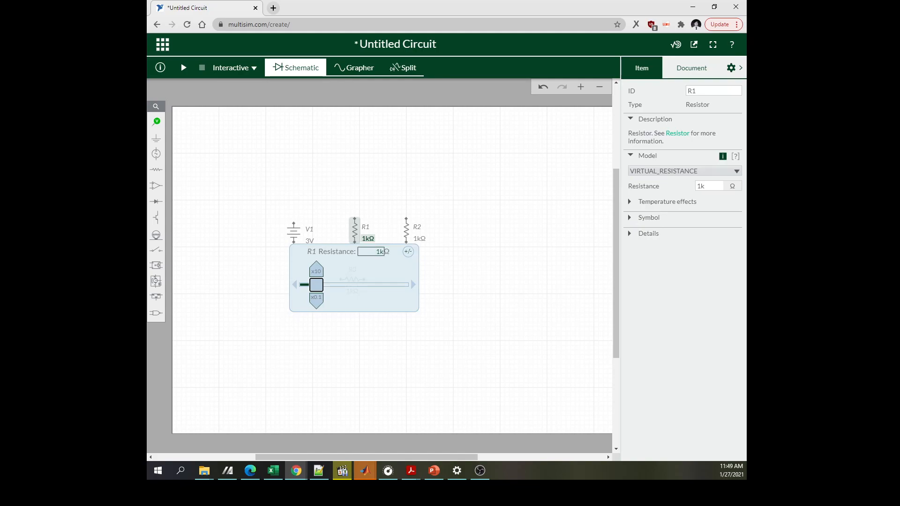
mouse_move(315, 285)
left_mouse_down()
mouse_move(326, 286)
mouse_move(306, 288)
mouse_move(314, 291)
left_mouse_up()
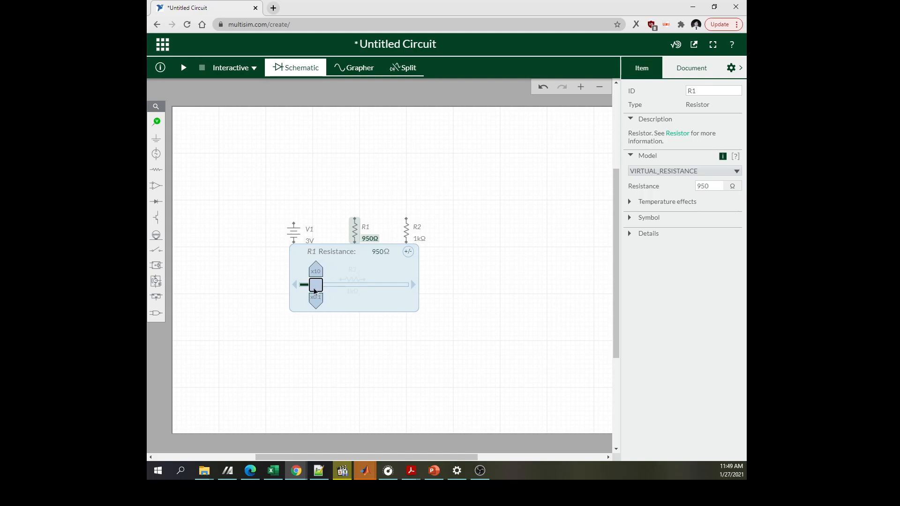
left_click(369, 240)
left_click(708, 186)
left_click_drag(708, 186, 675, 186)
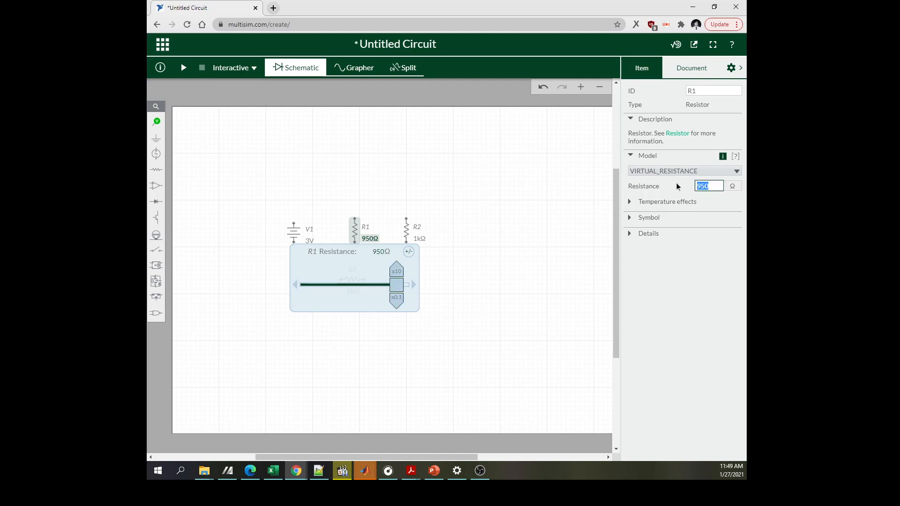
type("6")
key("BackSpace")
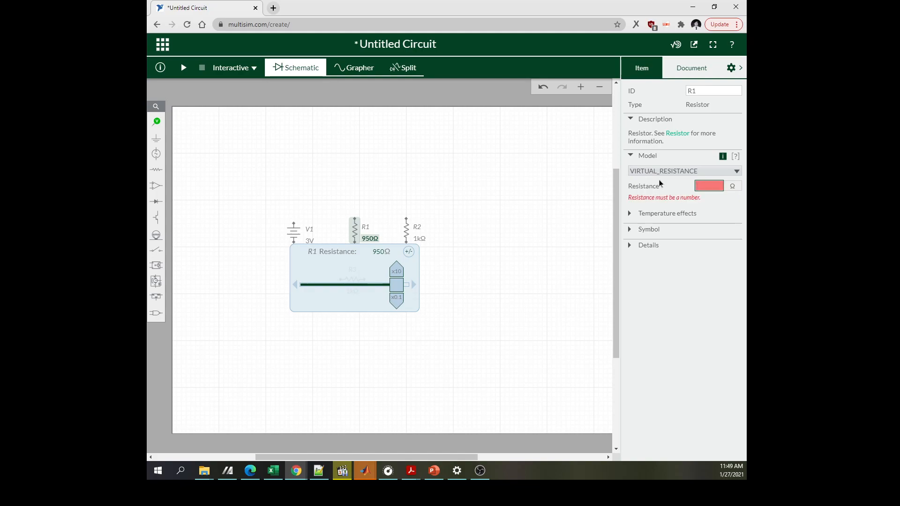
type("400")
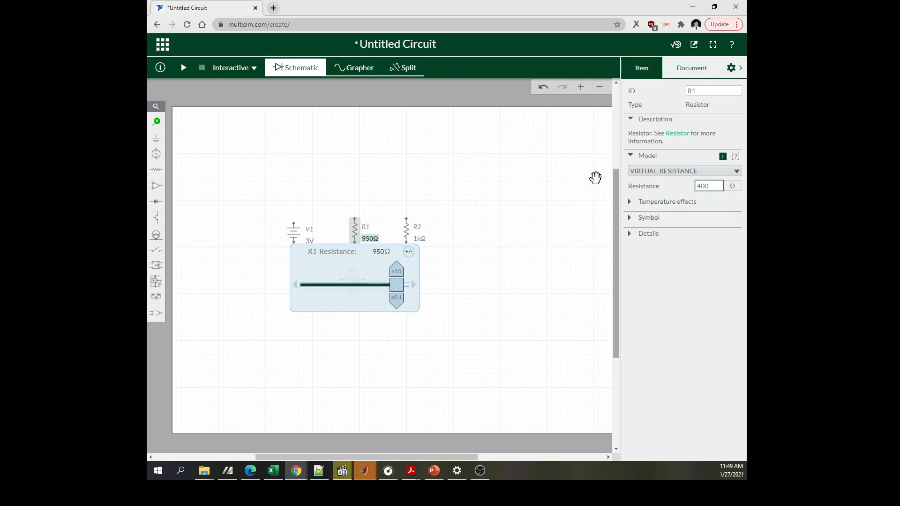
left_click(437, 220)
Set the resistance of R2 to 600 Ω.
left_click(418, 238)
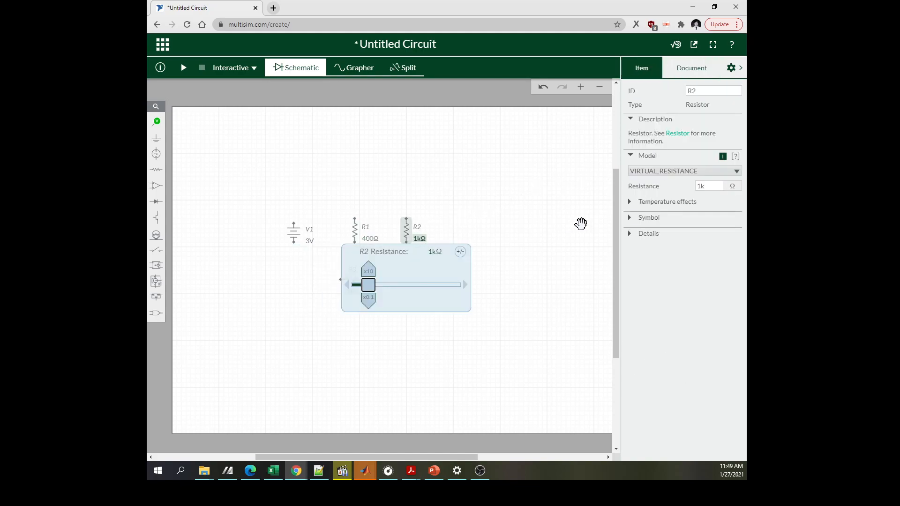
double_click(700, 186)
type("60")
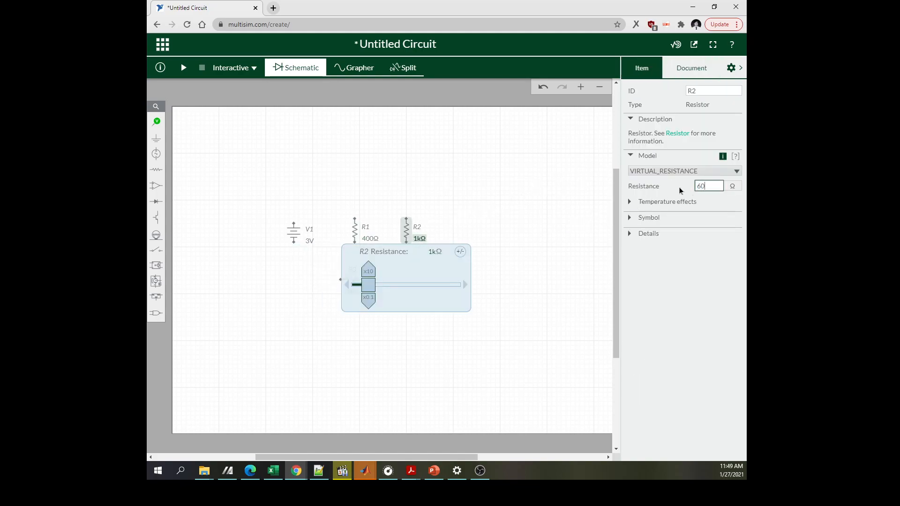
type("0")
left_click(560, 199)
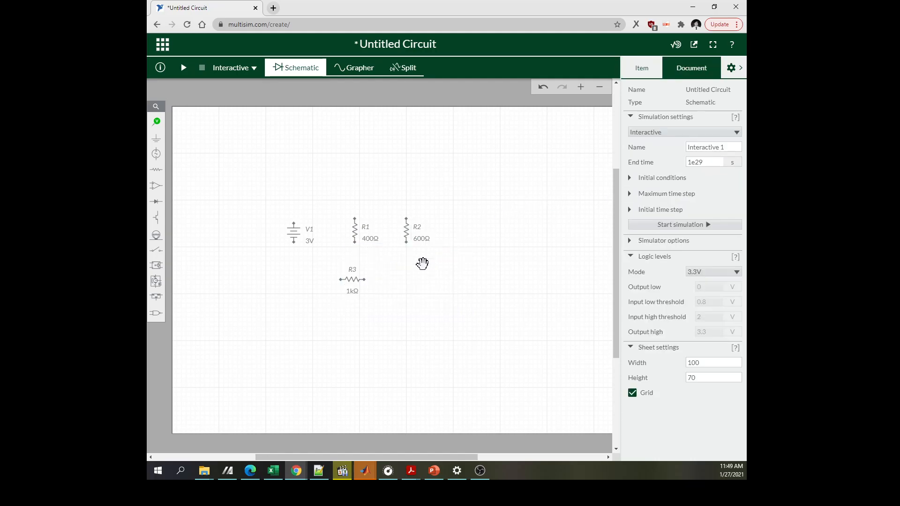
Check the resistance value of R3.
left_click(357, 291)
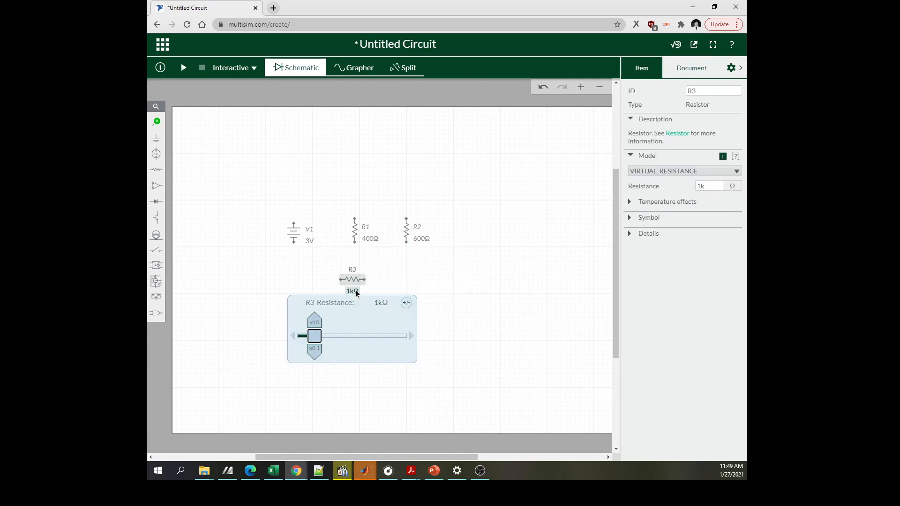
left_click(456, 256)
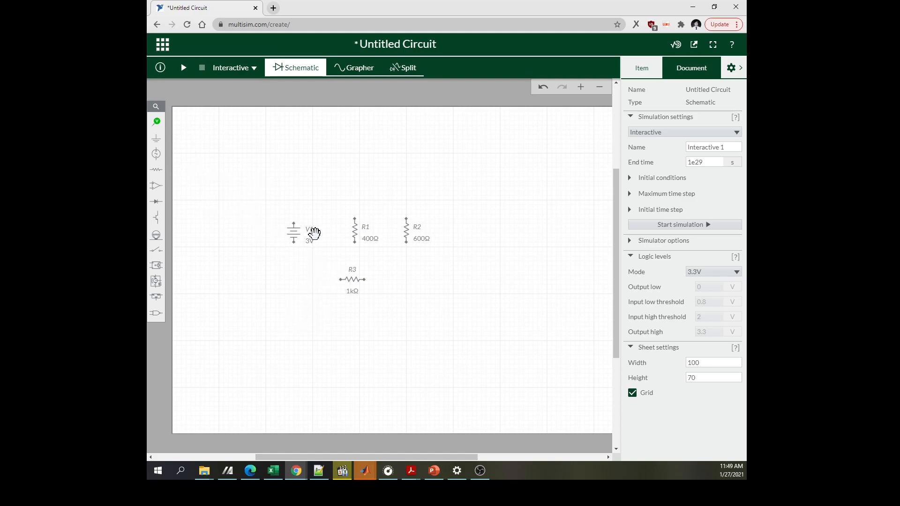
Wire the lower terminal of voltage source V1 to the left terminal of R3.
left_click(294, 242)
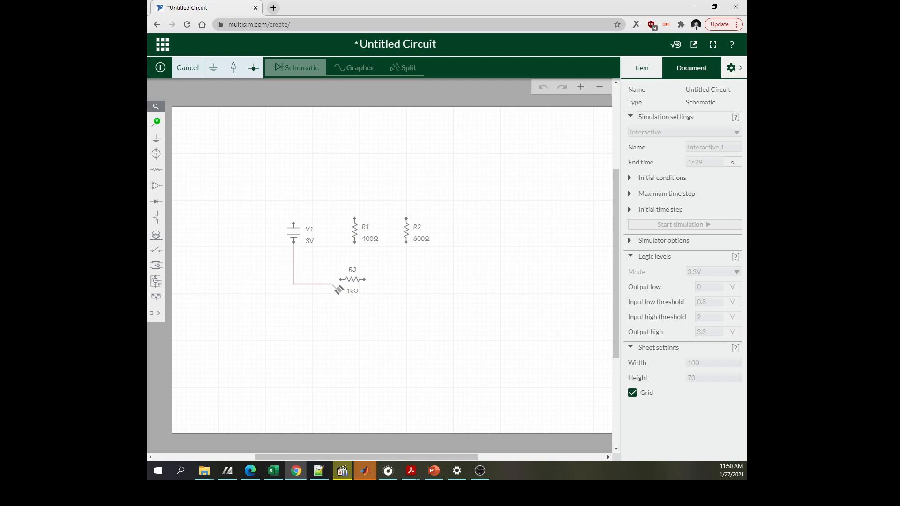
left_click(341, 279)
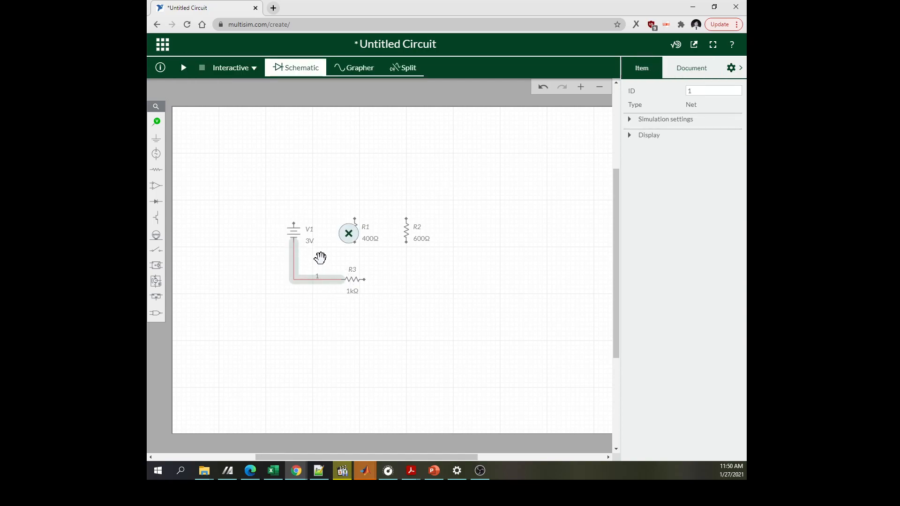
Wire the right terminal of R3 to the lower terminal of R2.
left_click(357, 342)
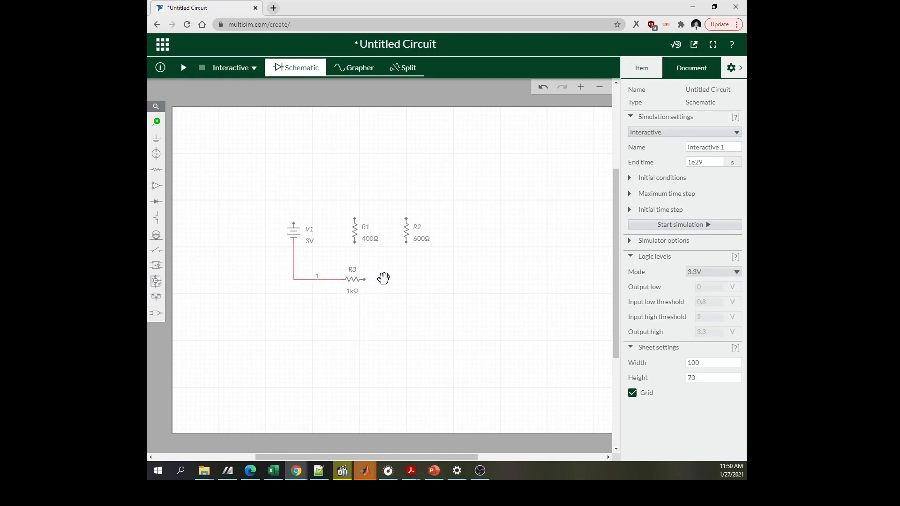
left_click(364, 279)
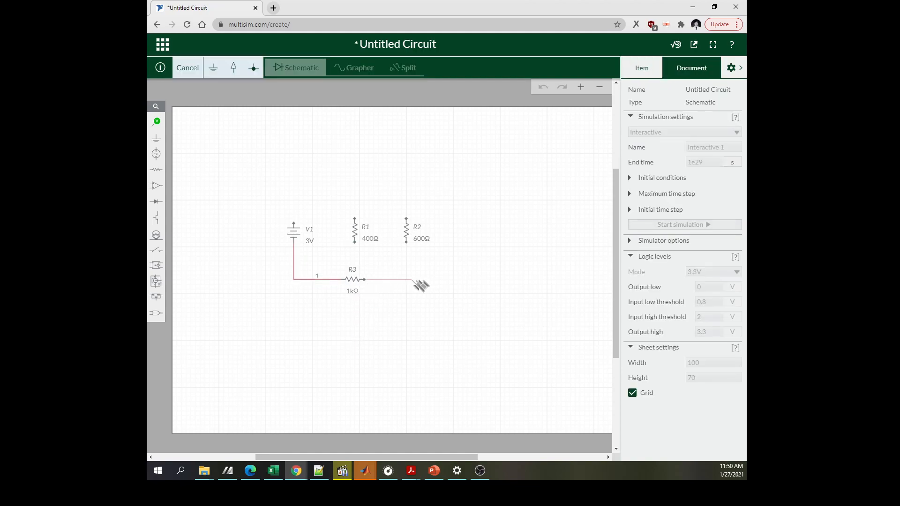
left_click(406, 242)
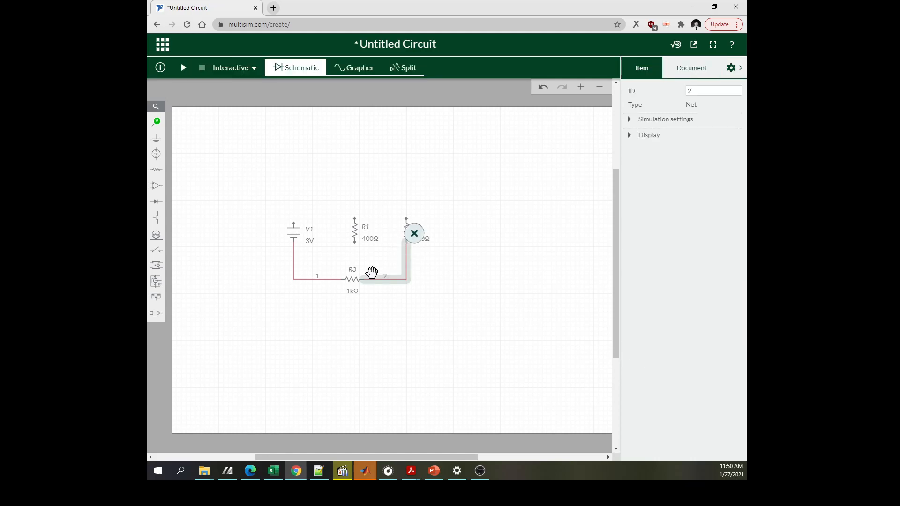
left_click(412, 312)
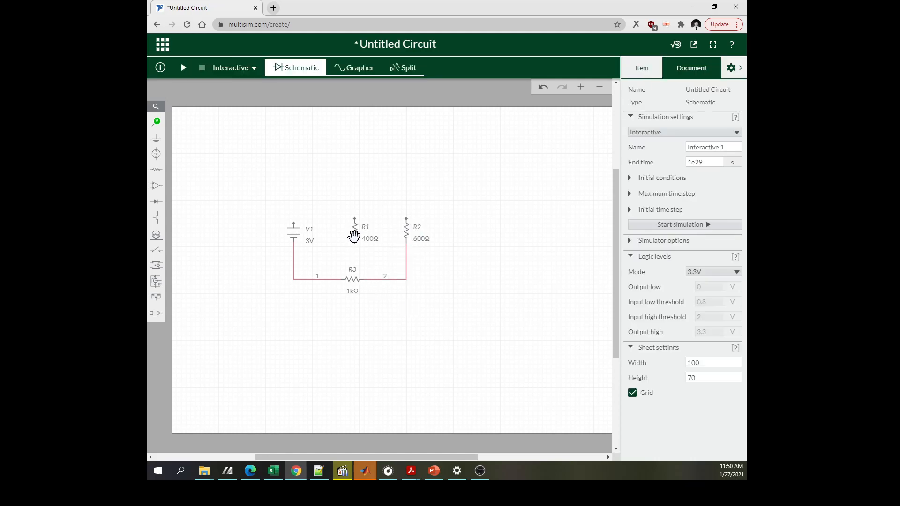
Connect R1 and R2 in parallel, wiring their upper terminals to V1's upper terminal and R1's lower terminal to the R2–R3 wire.
left_click(294, 224)
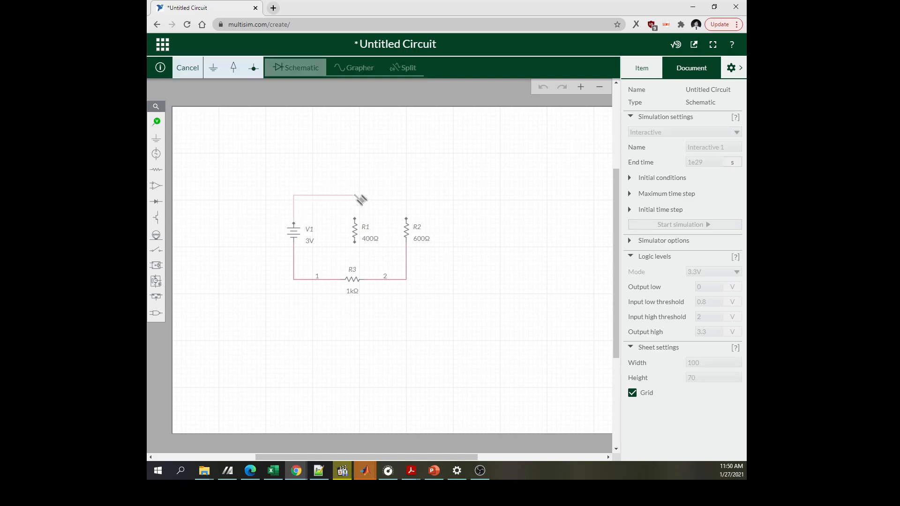
left_click(355, 218)
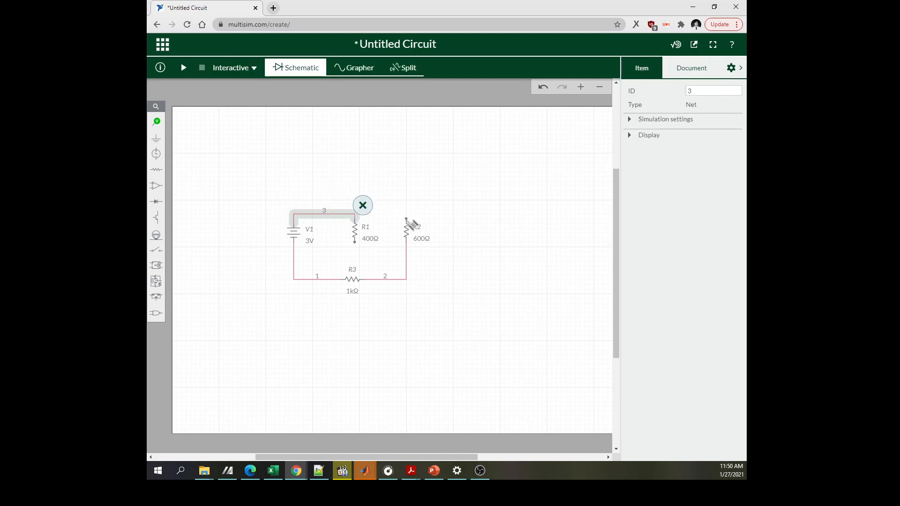
left_click(406, 219)
left_click(354, 218)
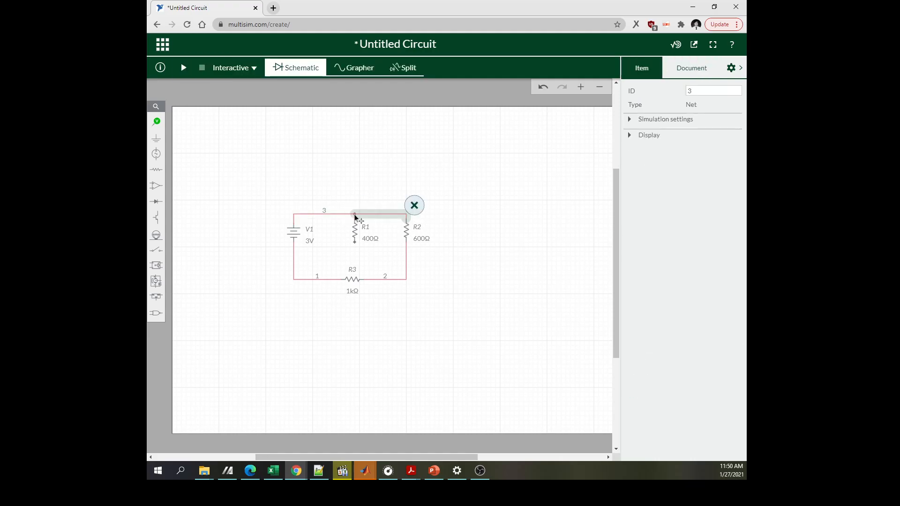
left_click(365, 186)
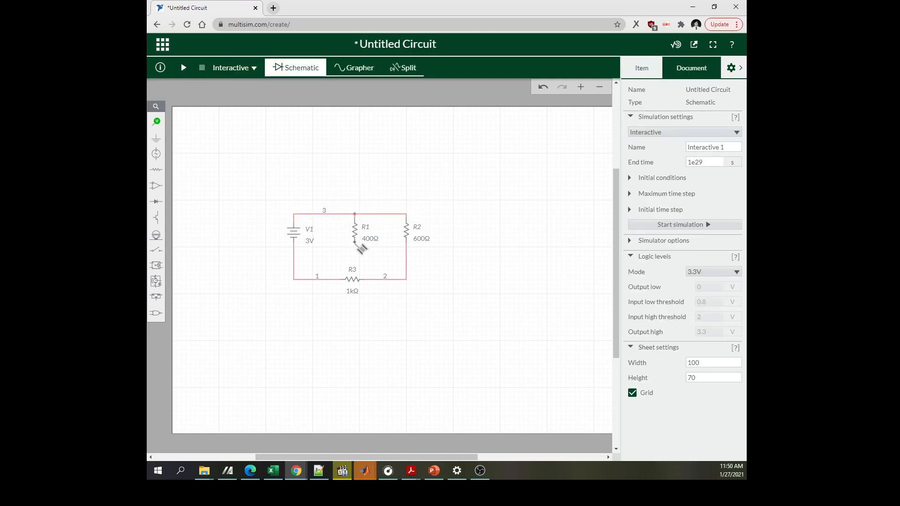
left_click(355, 245)
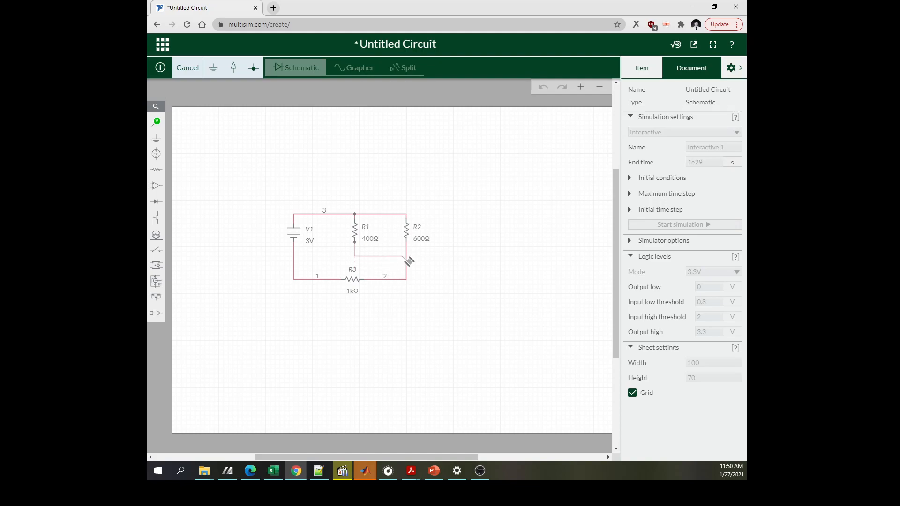
left_click(405, 256)
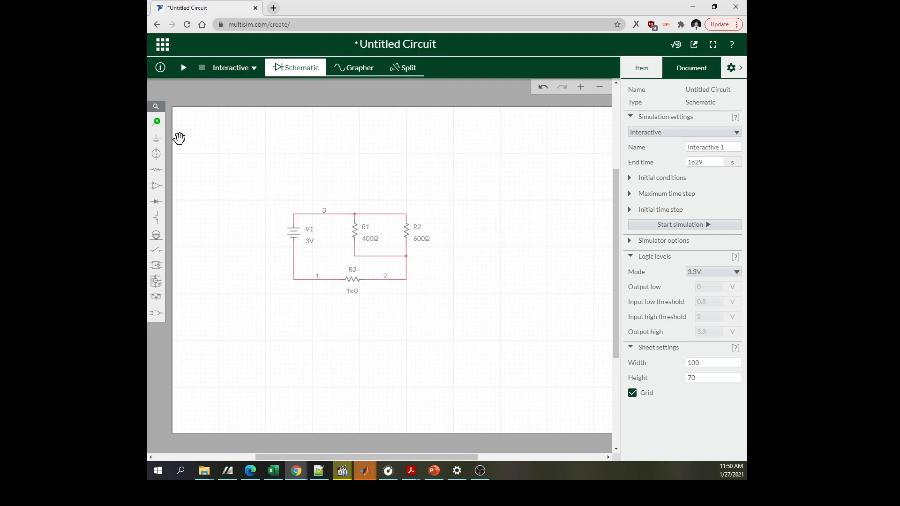
Place a voltage probe on the node above R1.
left_click(158, 123)
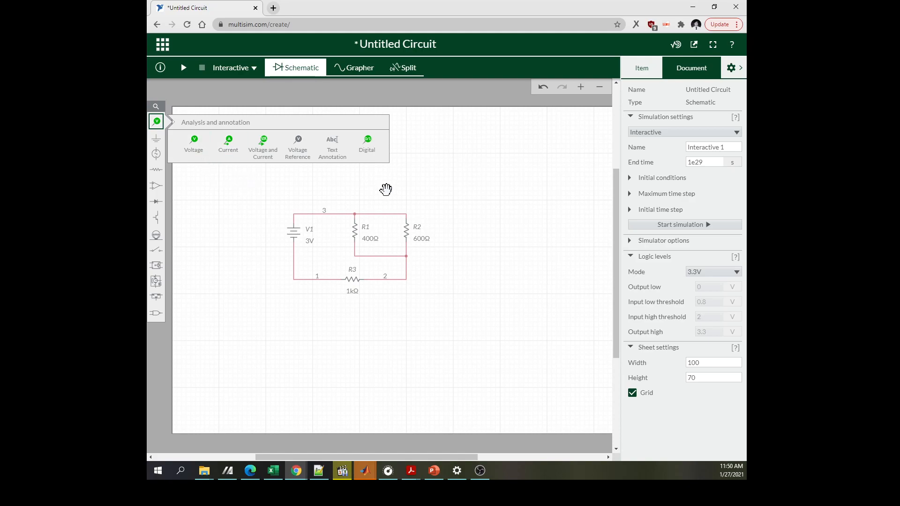
left_click(192, 146)
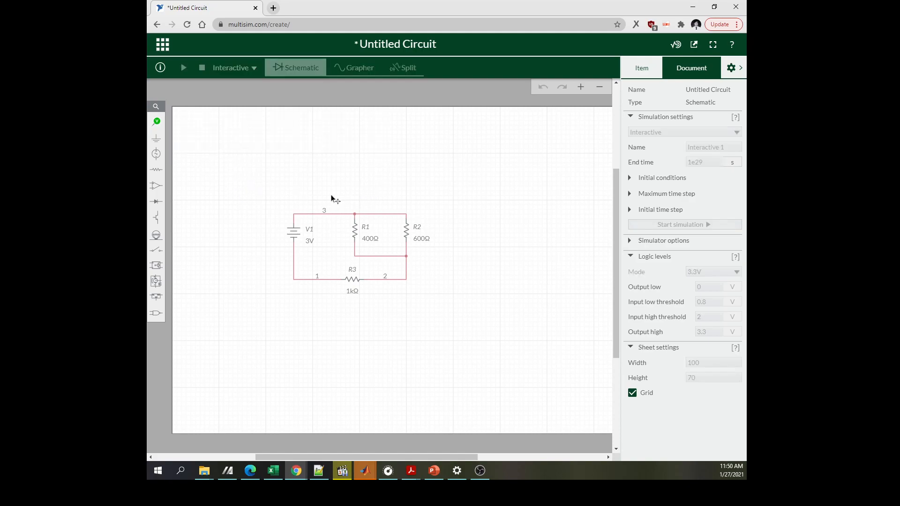
left_click(364, 203)
left_click(281, 159)
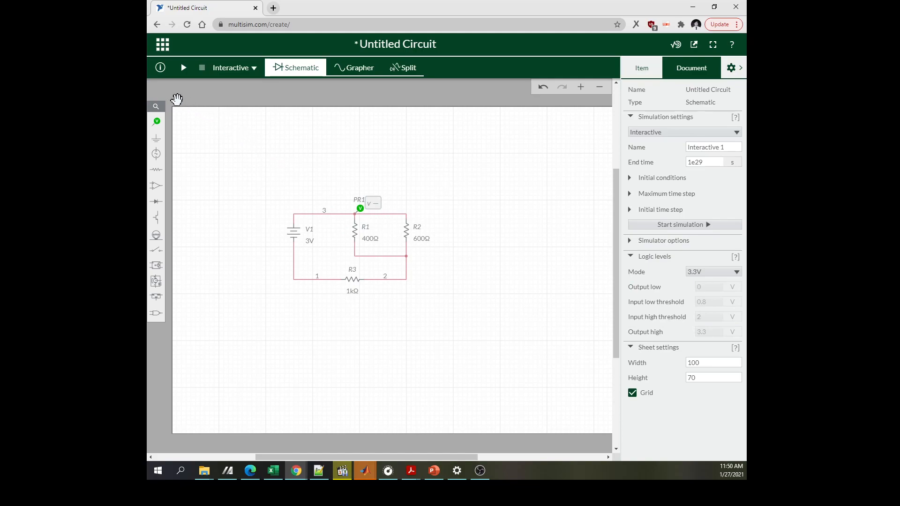
Place a second voltage probe on the wire joining R2 and R3.
left_click(159, 127)
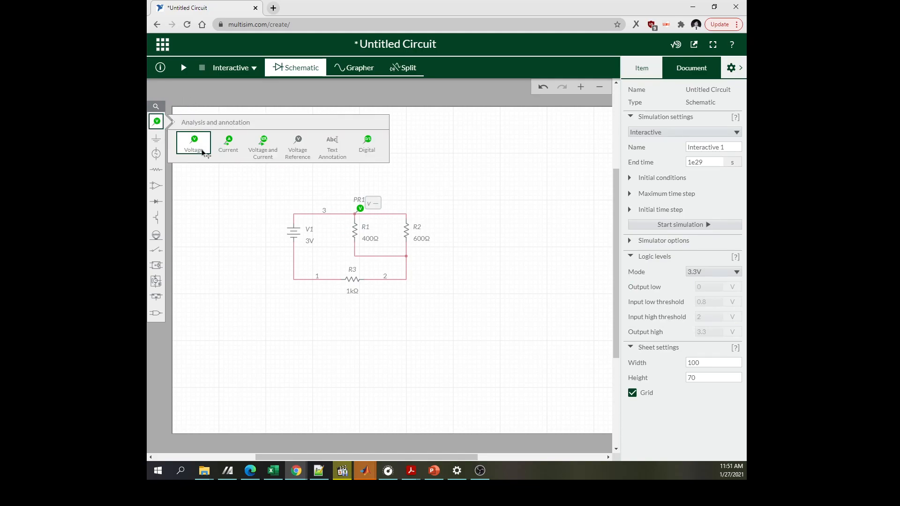
left_click(196, 148)
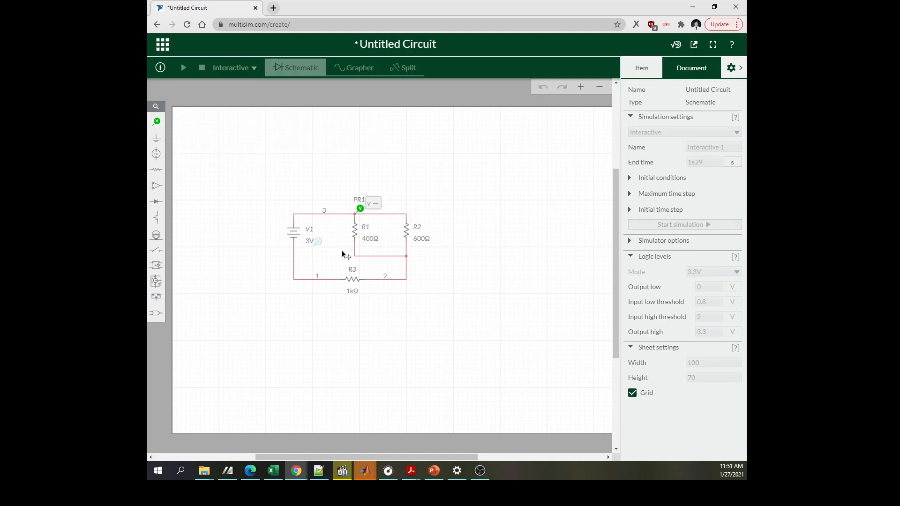
left_click(412, 274)
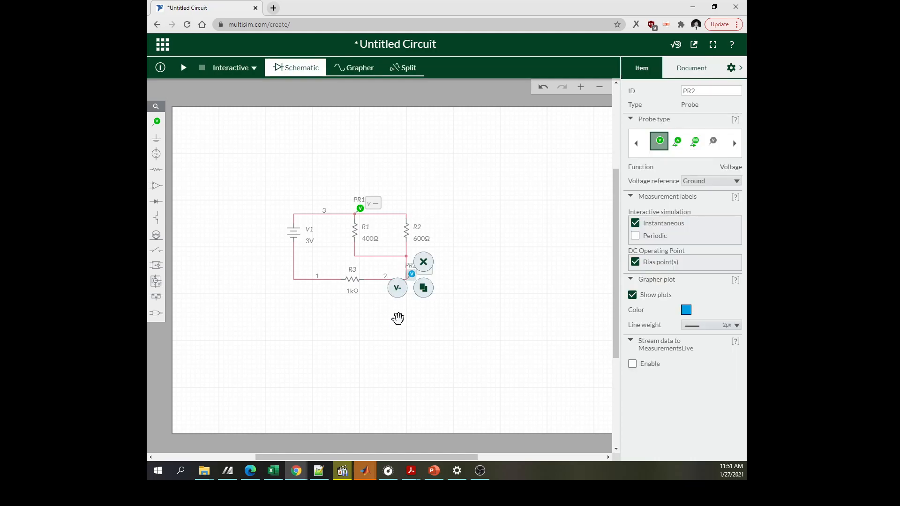
left_click(396, 324)
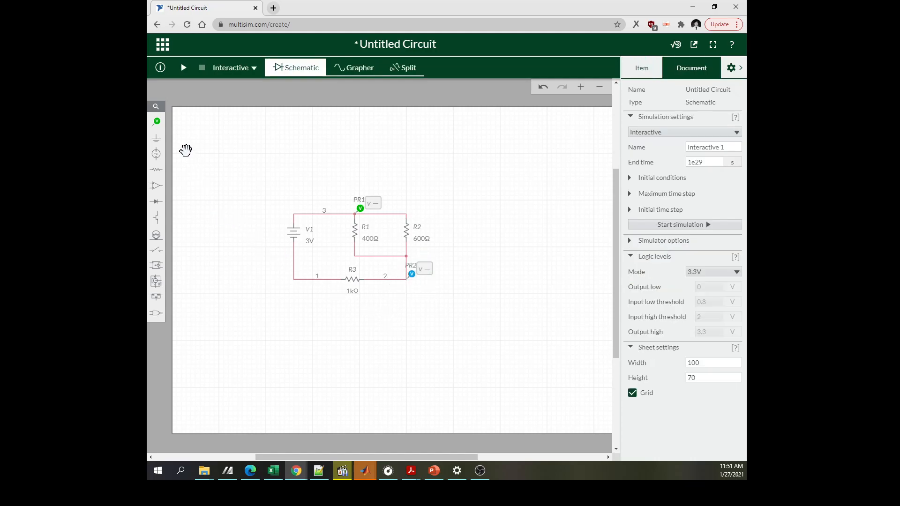
Place current probes on the wire above R2 and on the wire leaving R1's lower terminal.
left_click(157, 123)
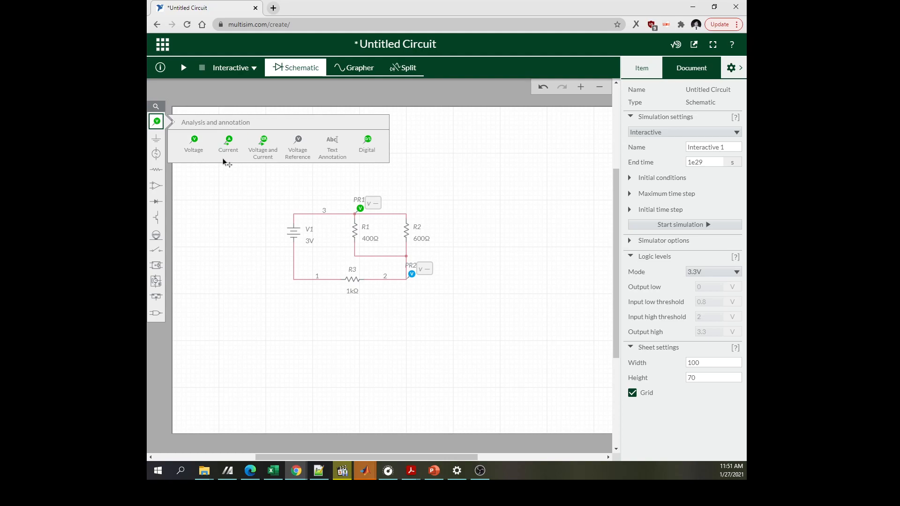
left_click(226, 144)
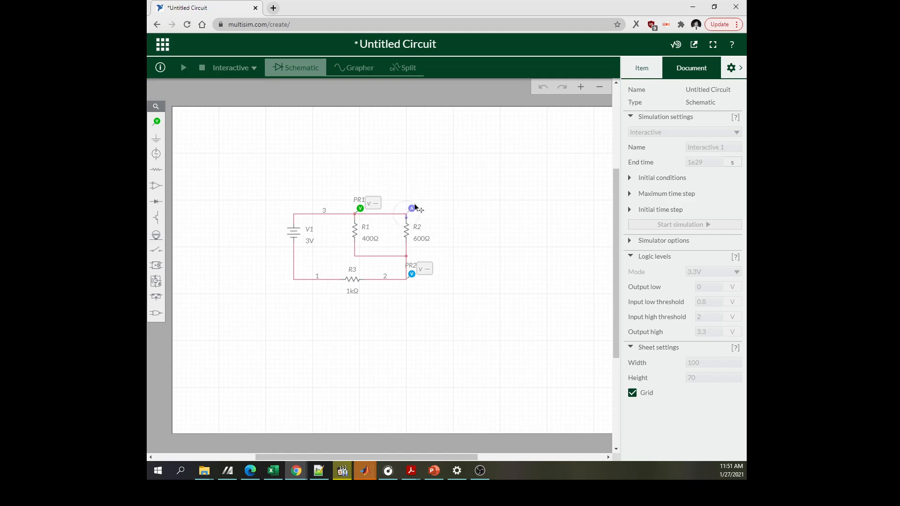
left_click(415, 206)
left_click(157, 122)
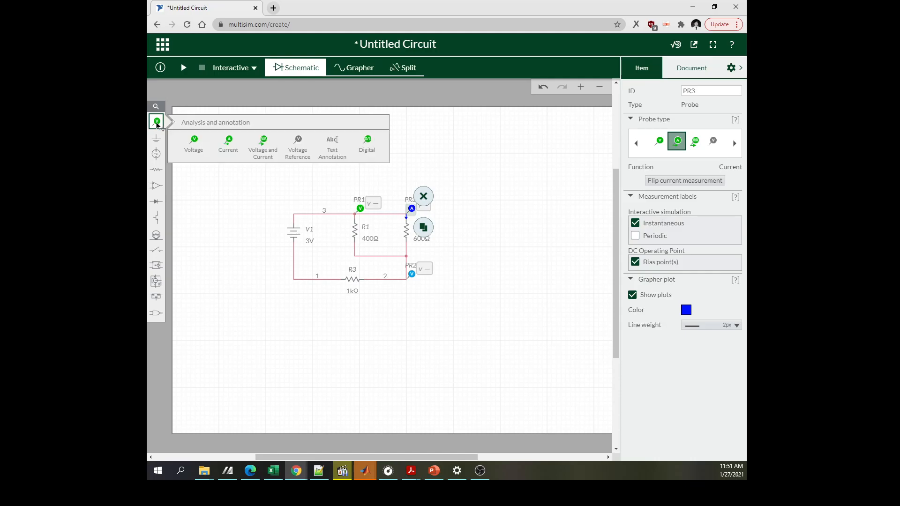
left_click(230, 143)
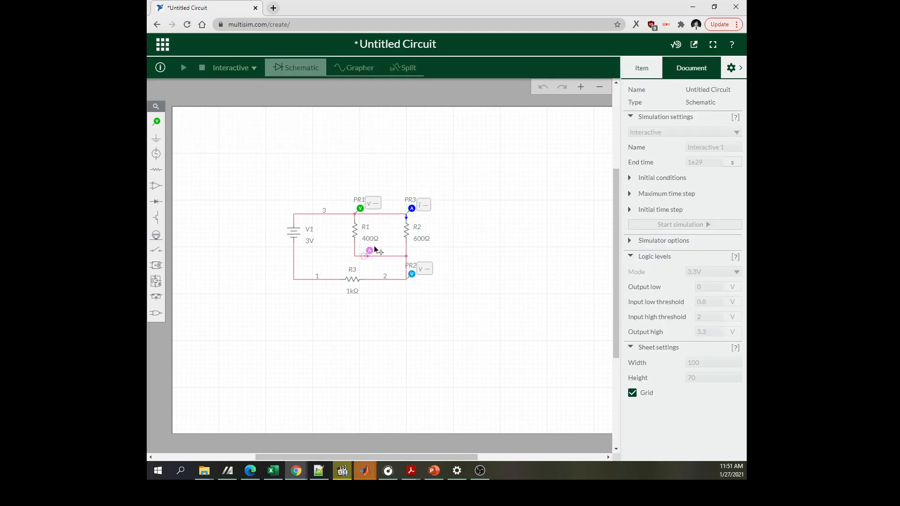
left_click(375, 249)
Place a third current probe on the upper wire between V1 and R1.
left_click(157, 122)
left_click(228, 143)
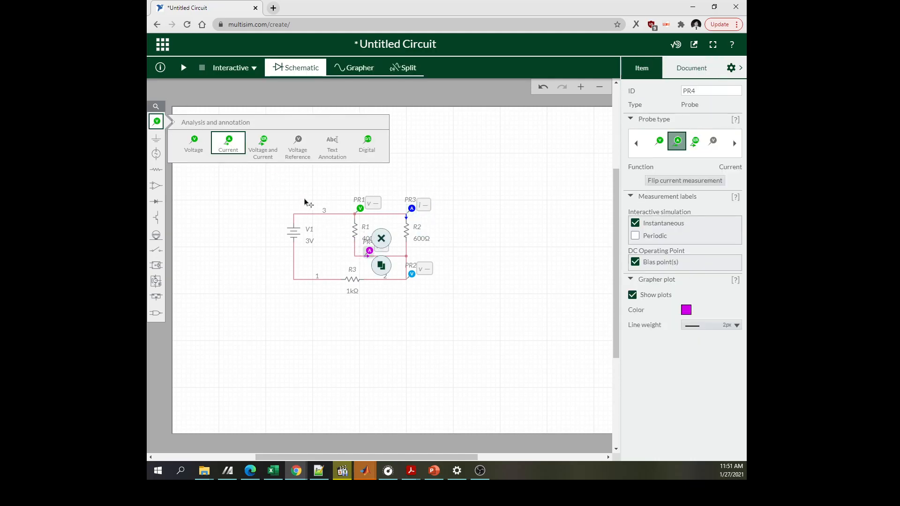
left_click(321, 206)
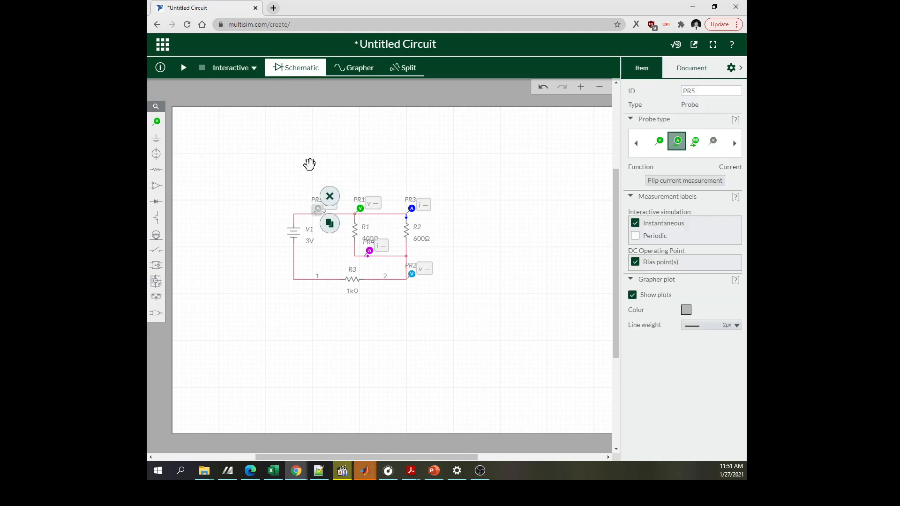
left_click(308, 159)
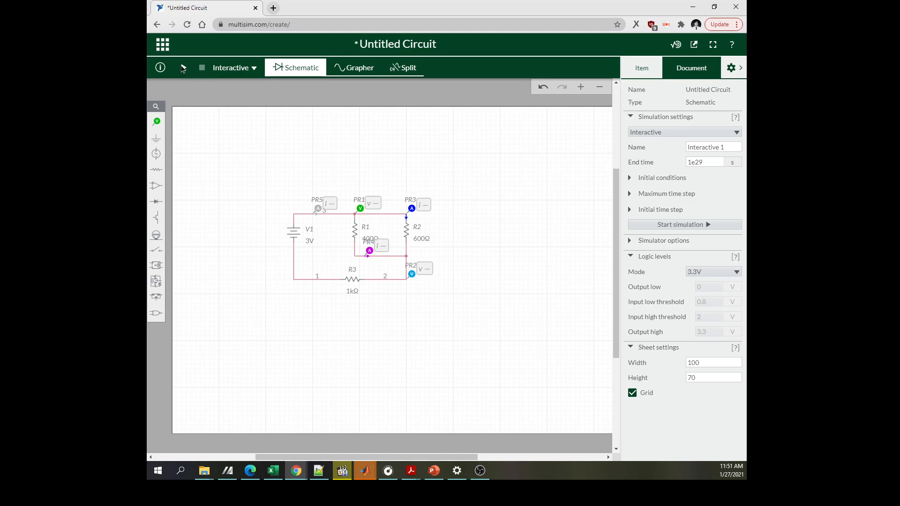
Run the interactive simulation to read the probe values and the warnings, and stop it.
left_click(183, 68)
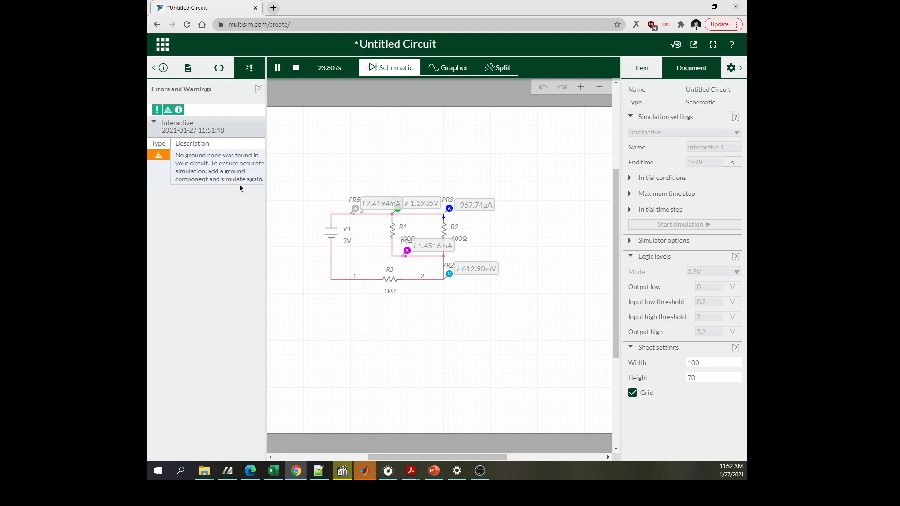
left_click(296, 67)
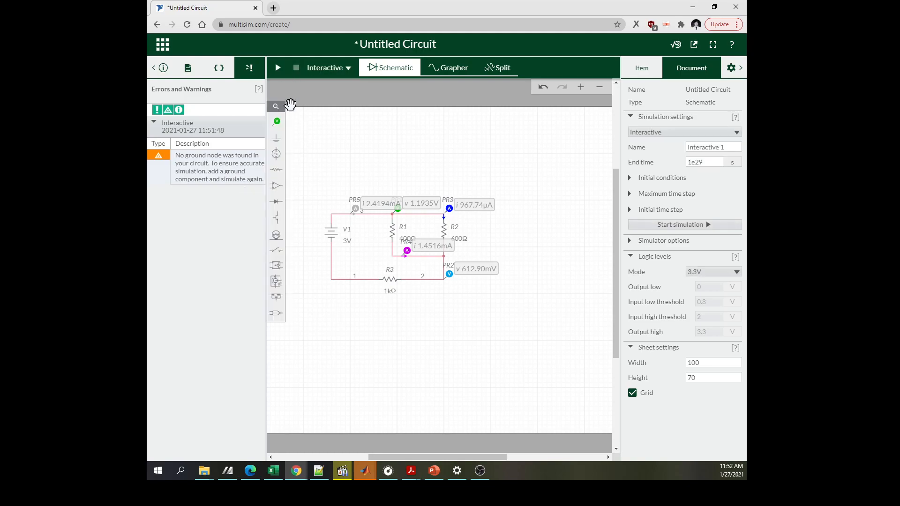
Place a ground directly below V1 and wire it to the corner where V1's lower terminal meets the R3 wire.
left_click(276, 141)
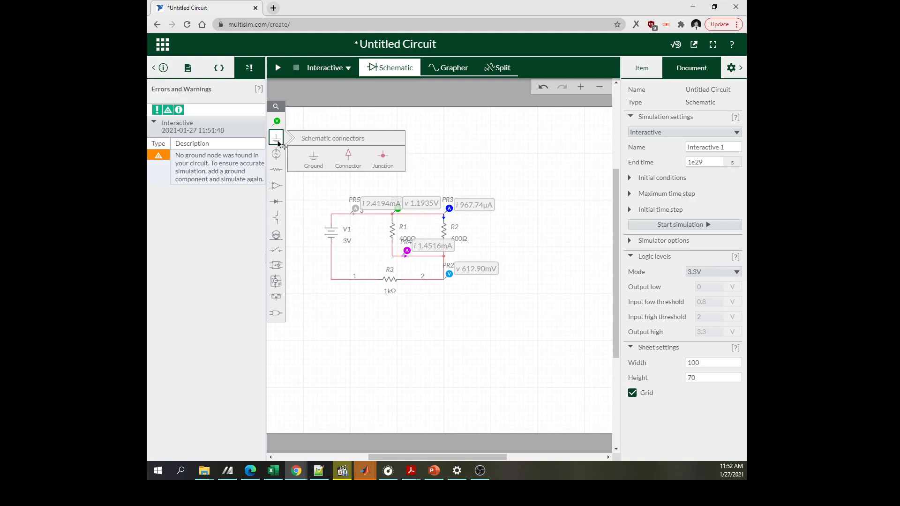
left_click(313, 165)
left_click(330, 300)
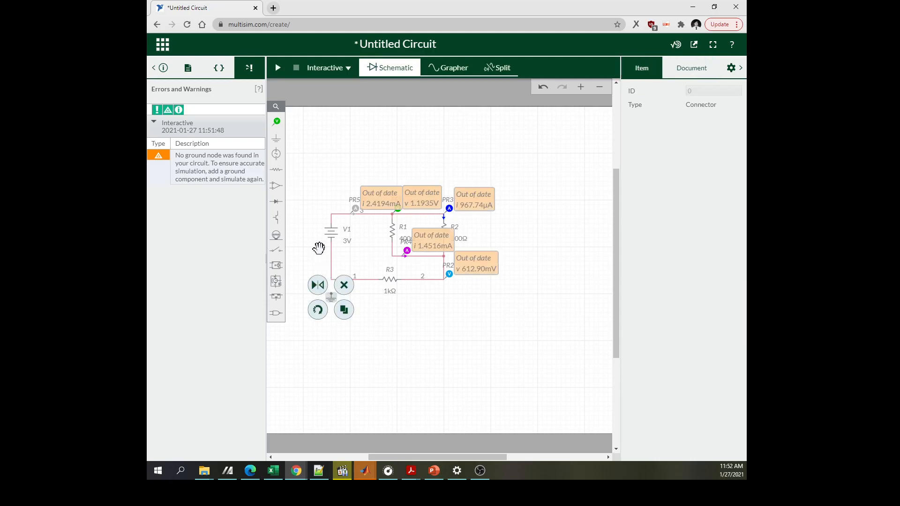
left_click(312, 233)
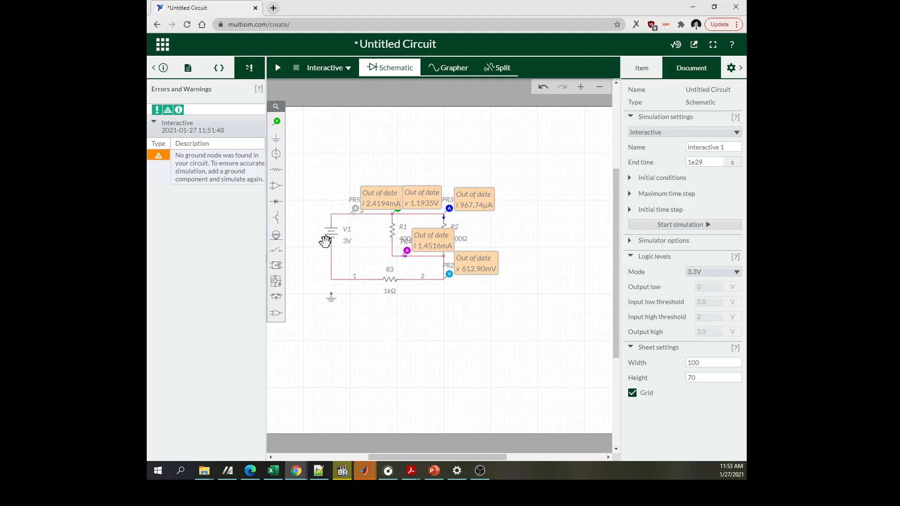
left_click(331, 294)
left_click(331, 280)
Place another voltage probe on the wire at V1's upper terminal.
left_click(276, 121)
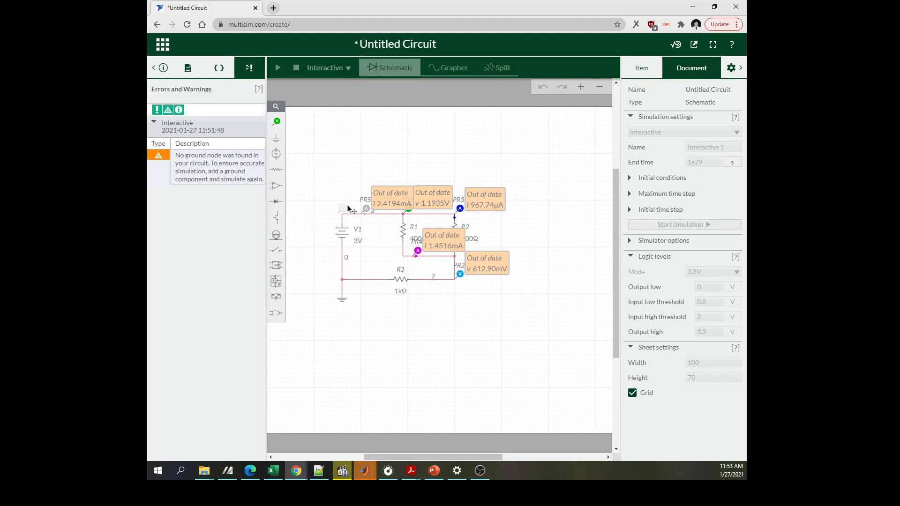
left_click(349, 204)
left_click(336, 155)
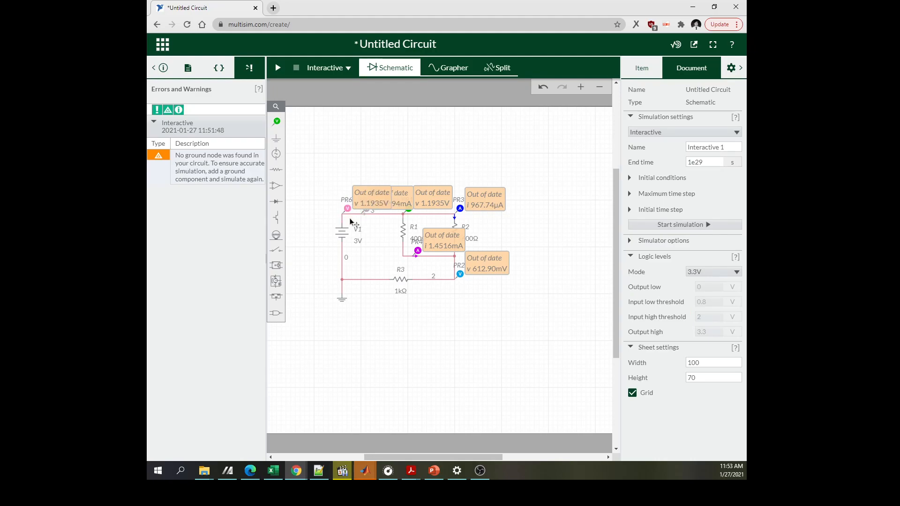
Delete the ground's connecting wire and run the interactive simulation without a ground reference, then stop it.
left_click(342, 291)
key("Delete")
left_click(278, 72)
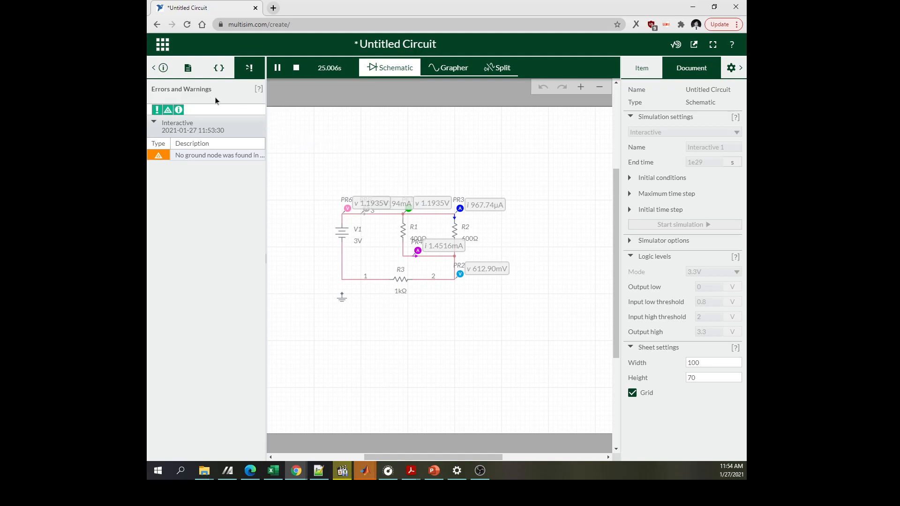
left_click(296, 67)
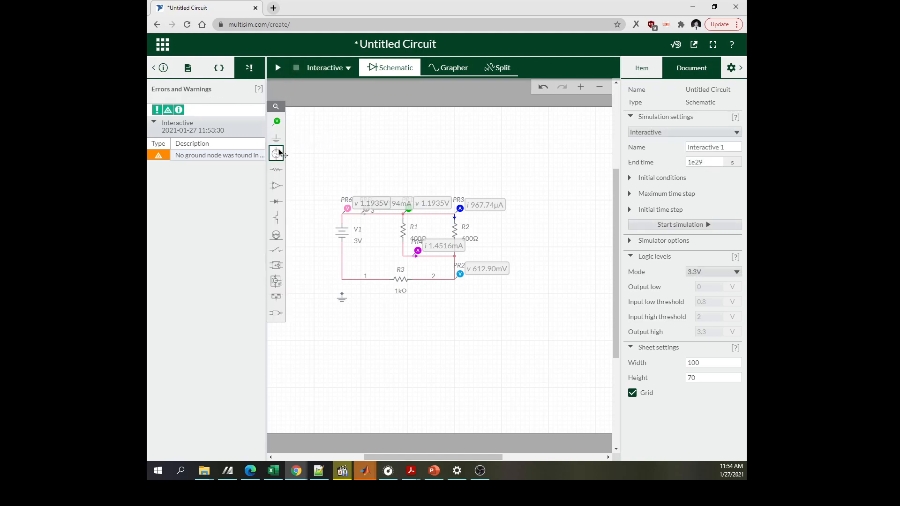
Reconnect the ground to the corner wire below V1 and start the interactive simulation.
left_click_drag(342, 296, 343, 280)
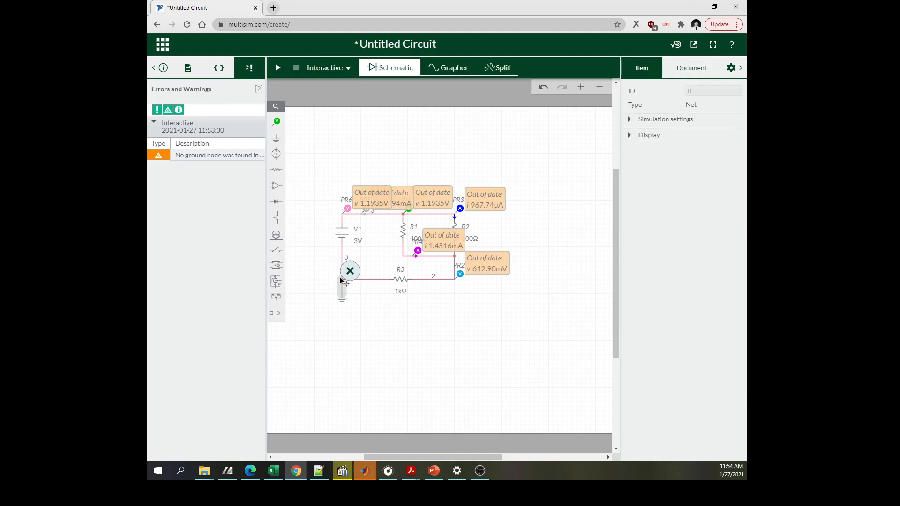
left_click(322, 184)
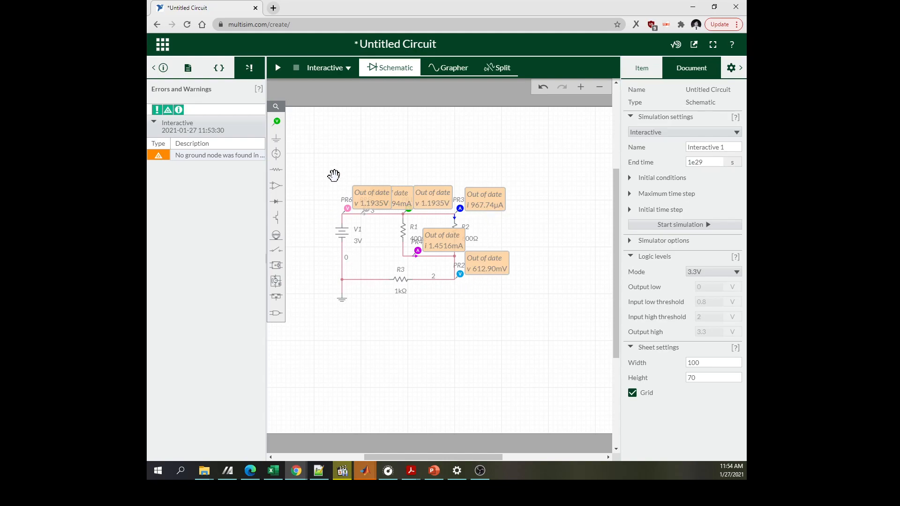
left_click(277, 68)
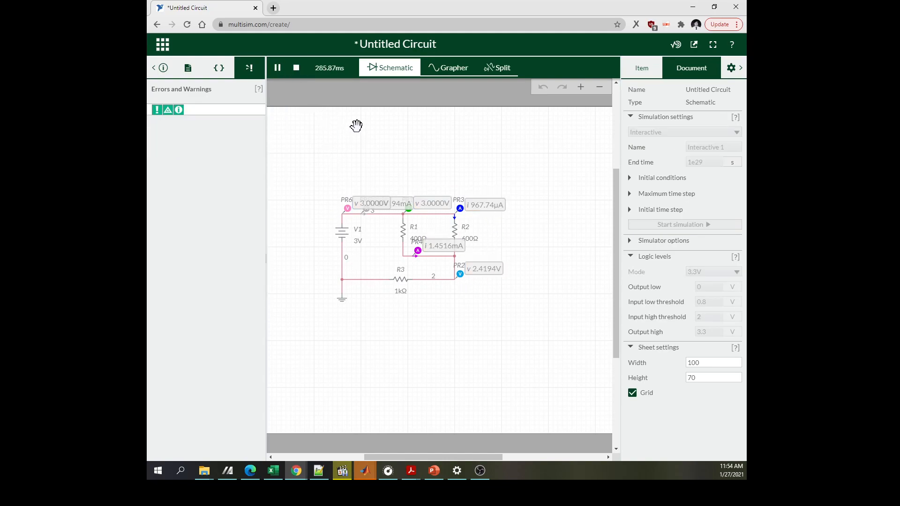